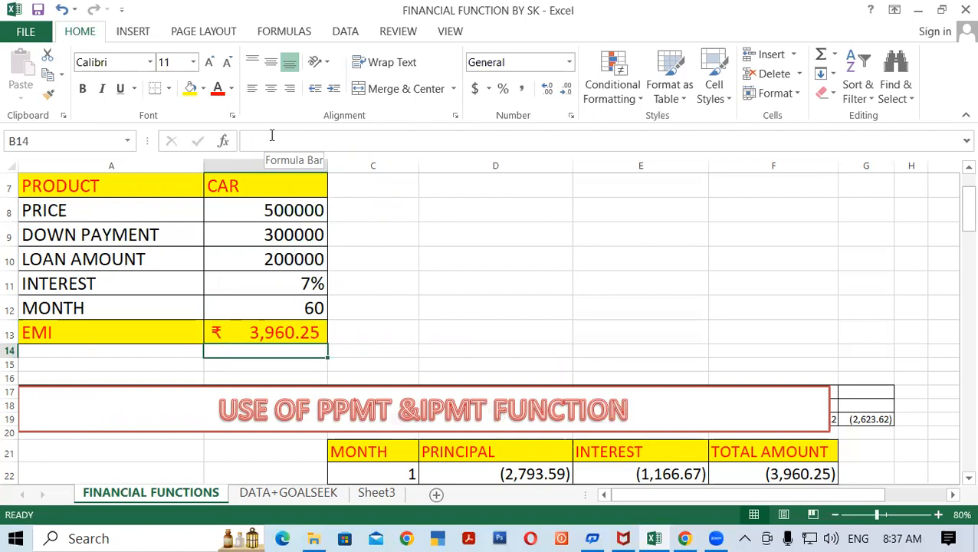
# Calculate the car loan's EMI in B13 with the formula =-PMT(B11/12,B12,B10,1)
pyautogui.click(289, 335)
pyautogui.write('=')
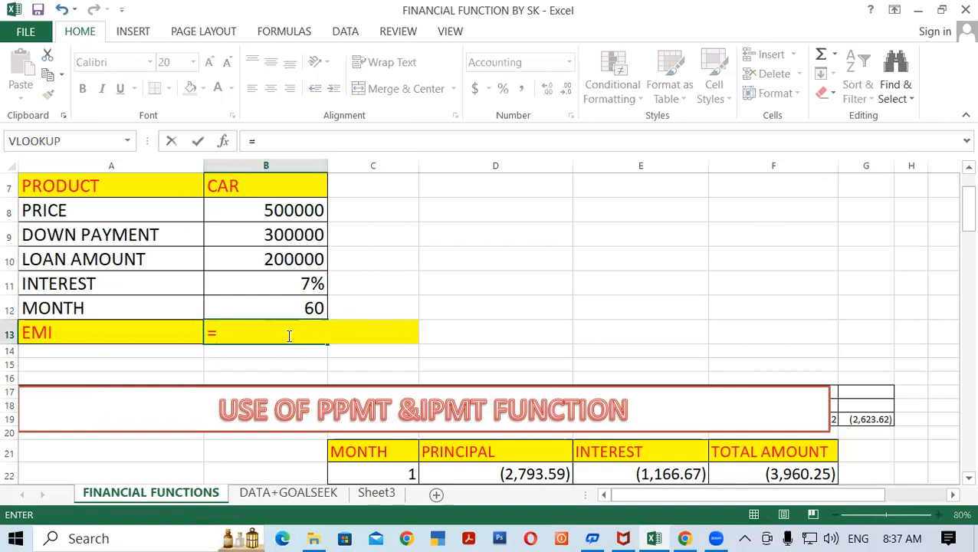
pyautogui.write('-P')
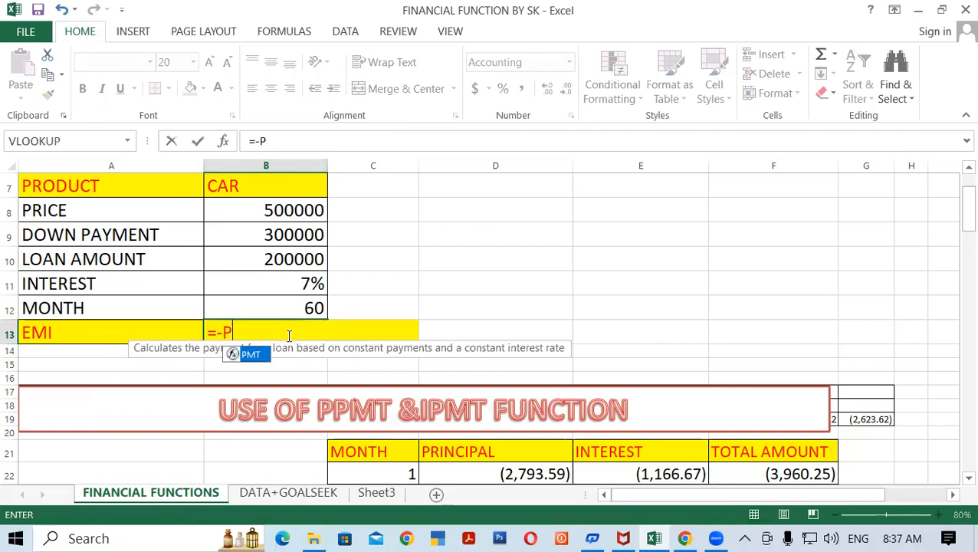
pyautogui.write('mt(')
pyautogui.click(282, 286)
pyautogui.write('/12,')
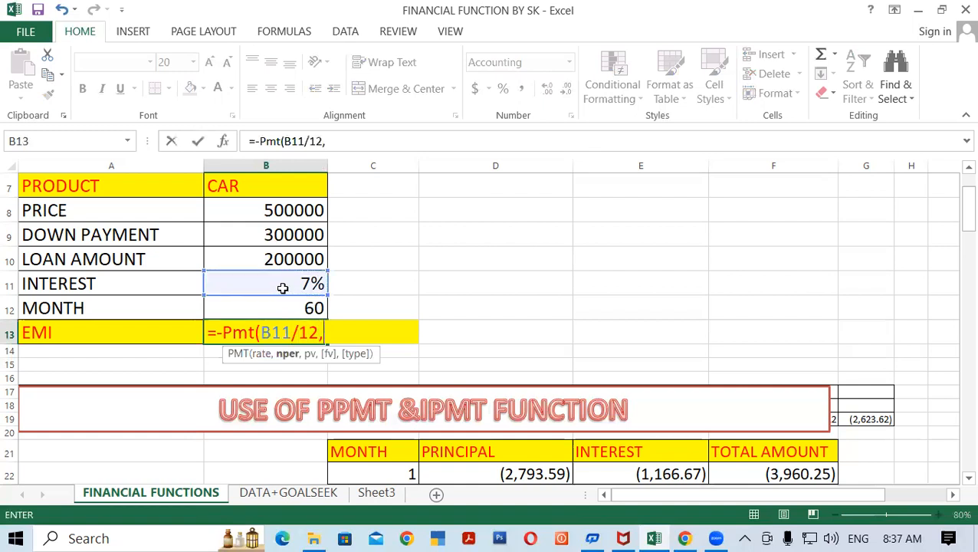
pyautogui.click(283, 307)
pyautogui.write(',')
pyautogui.click(263, 253)
pyautogui.write(',1')
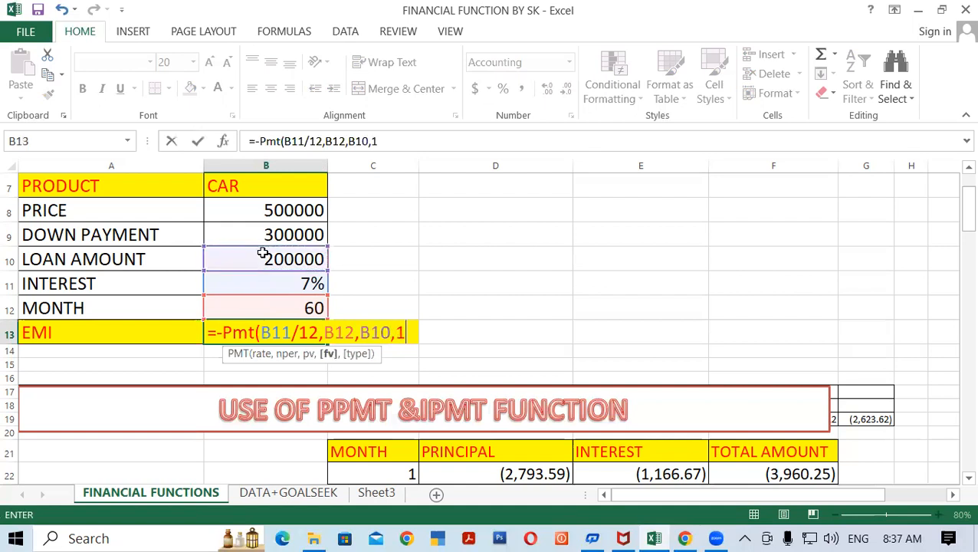
pyautogui.write(')')
pyautogui.press('Return')
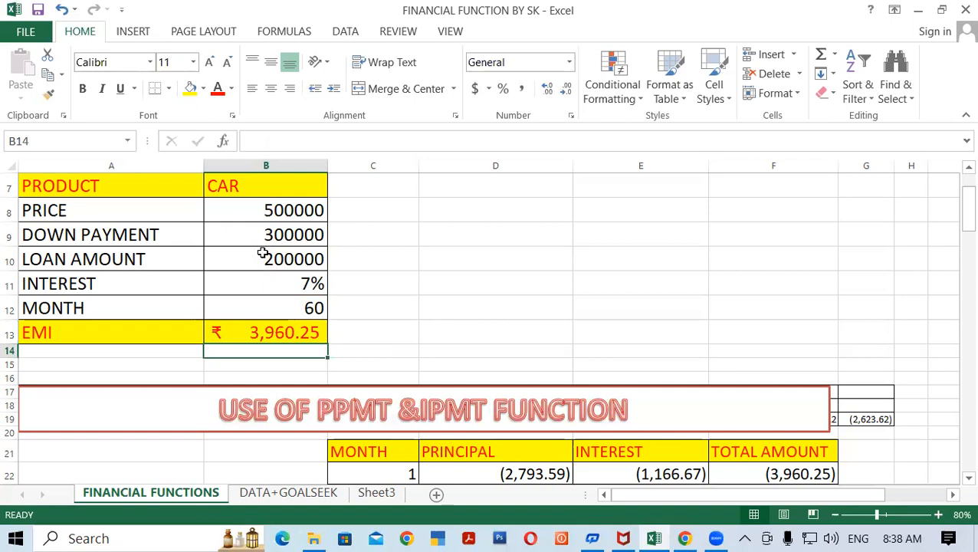
# Calculate the total loan repayment in D11 with the formula =3960.25*60
pyautogui.click(844, 489)
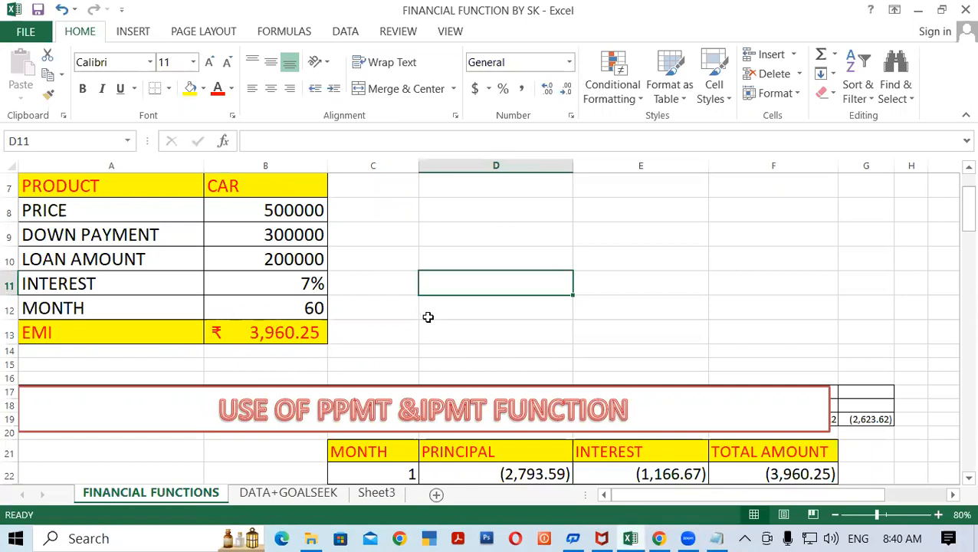
pyautogui.write('=')
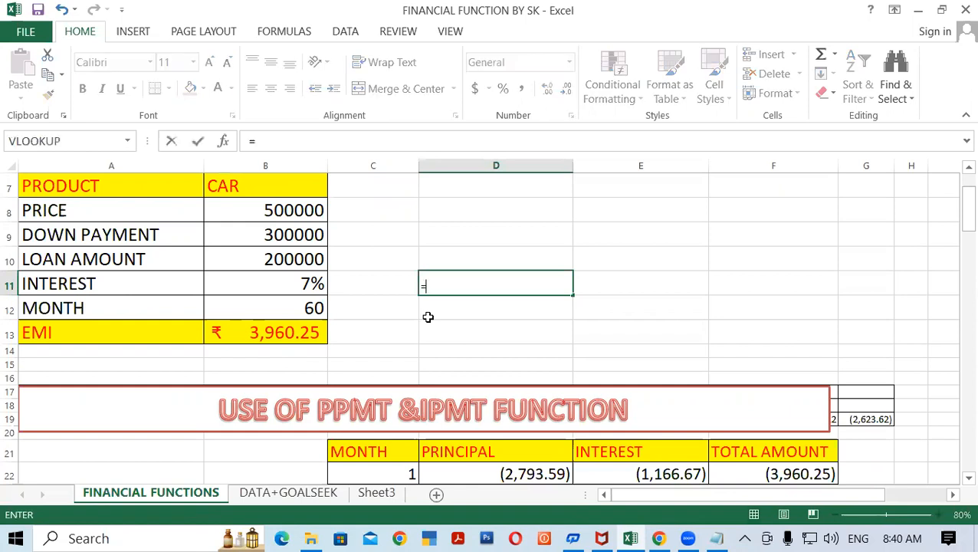
pyautogui.write('3960.25*60')
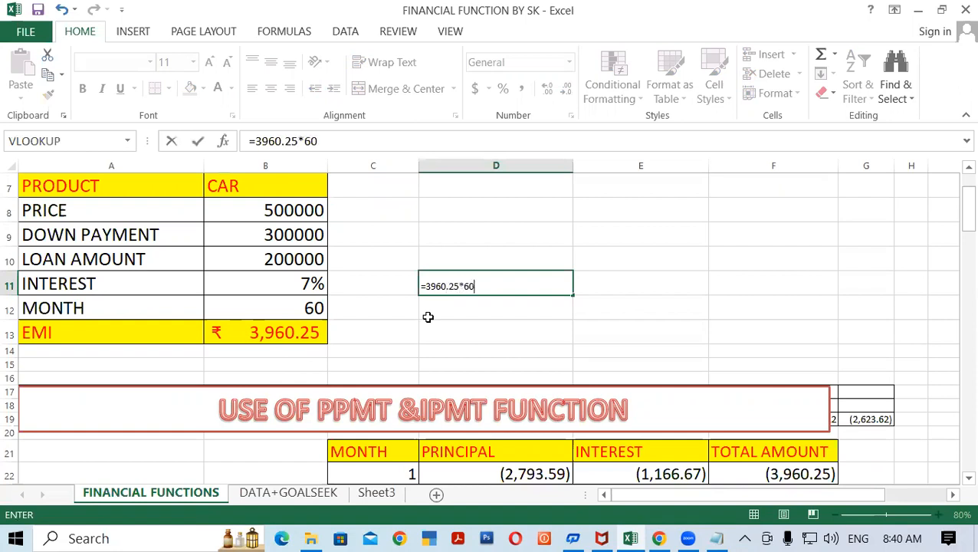
pyautogui.press('Return')
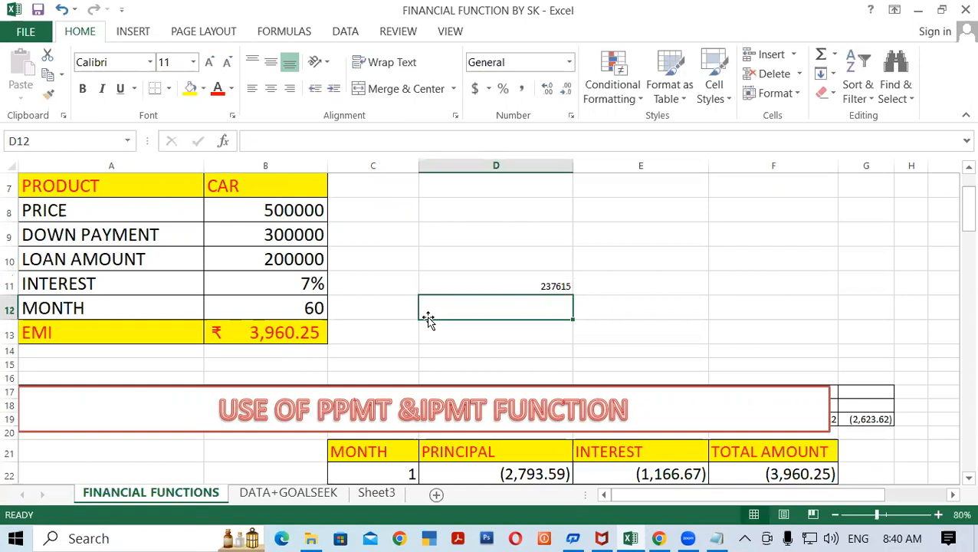
# Enlarge the font of the total repayment in D11 to size 24
pyautogui.click(500, 281)
pyautogui.click(210, 63)
pyautogui.click(211, 63)
pyautogui.click(211, 63)
pyautogui.click(211, 63)
pyautogui.click(211, 63)
pyautogui.click(211, 63)
pyautogui.click(211, 63)
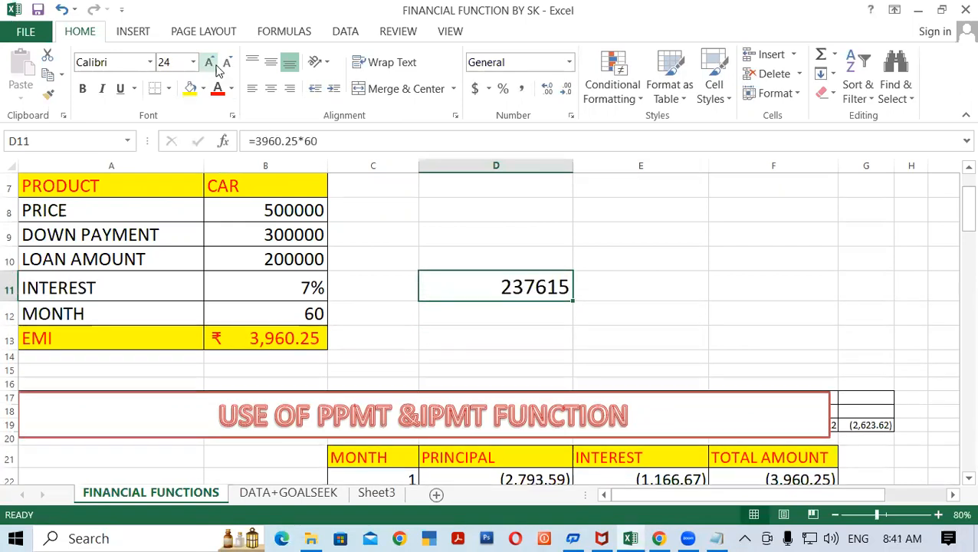
pyautogui.click(527, 318)
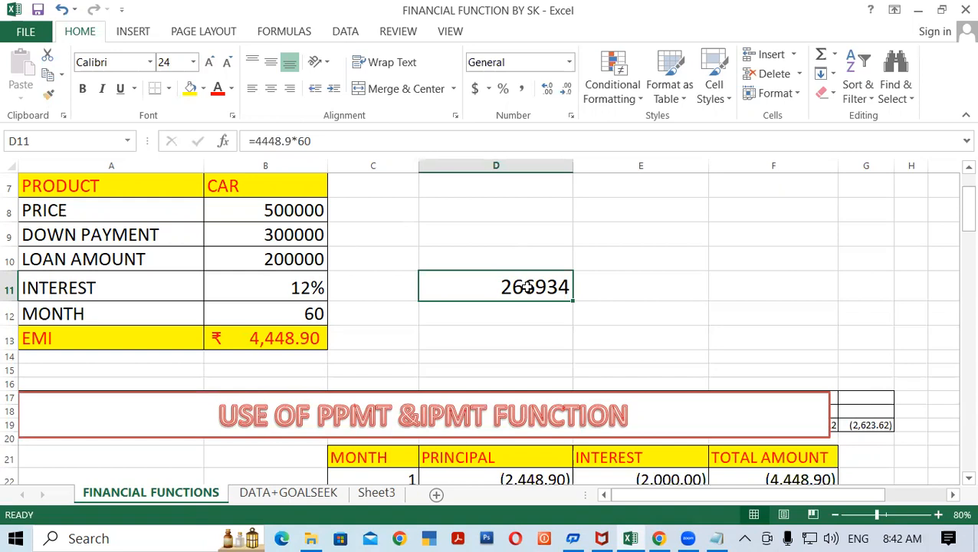
pyautogui.click(597, 287)
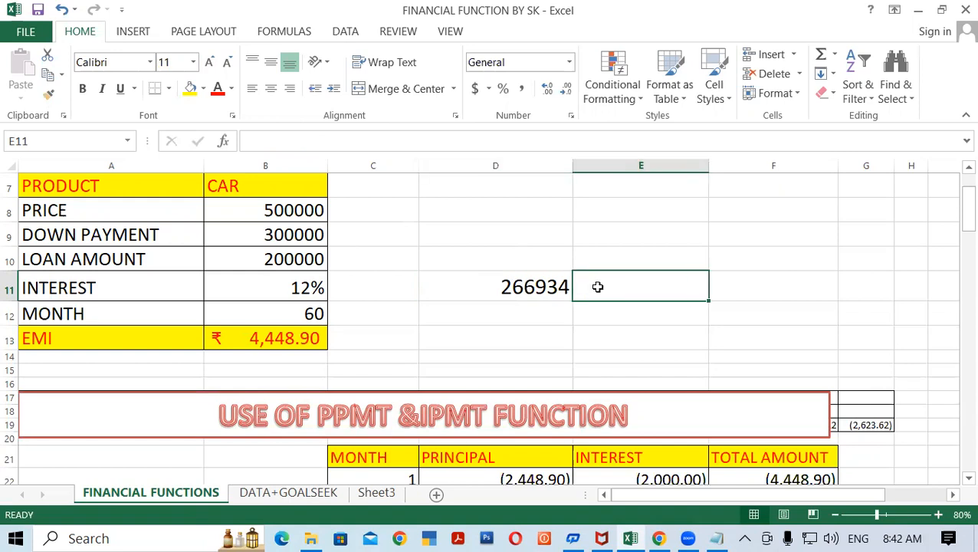
pyautogui.write('=266934/')
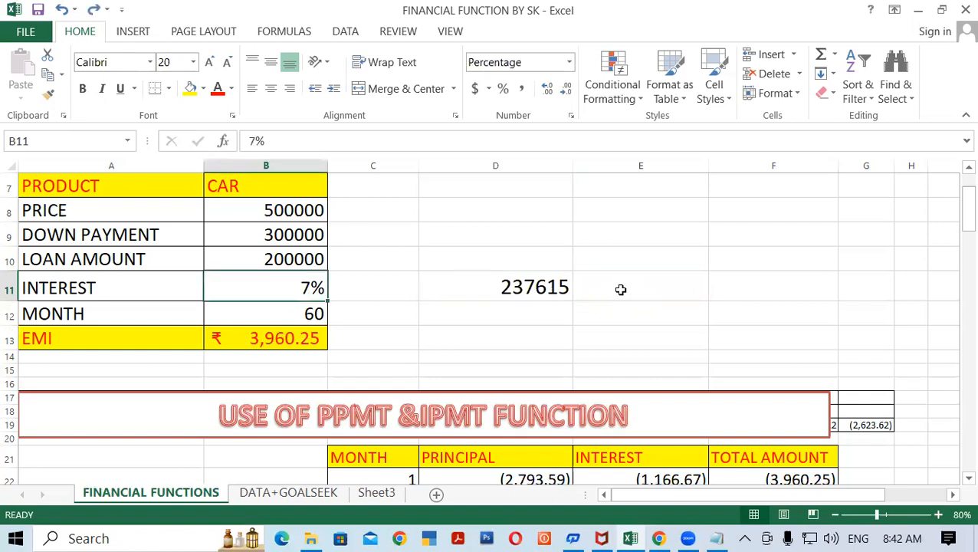
pyautogui.click(563, 287)
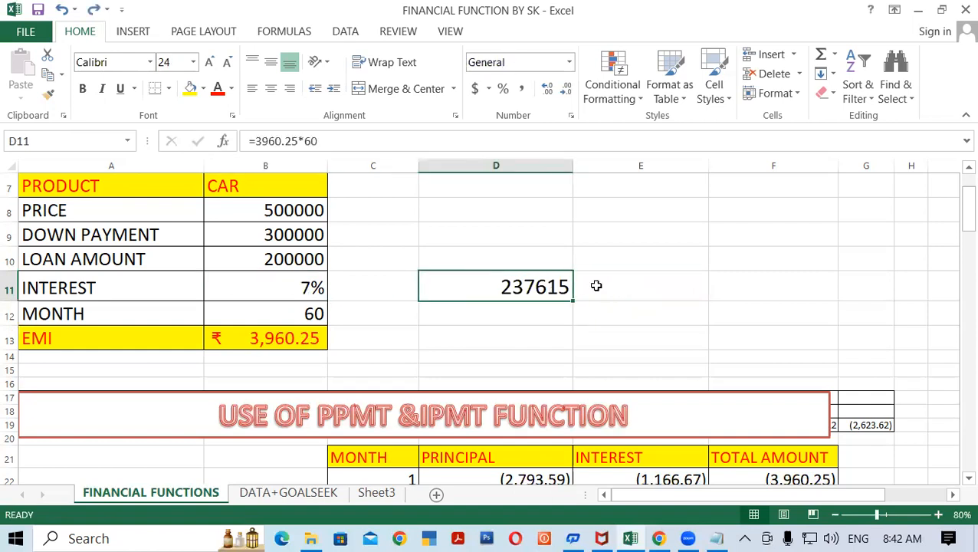
pyautogui.hotkey('ctrl', 'y')
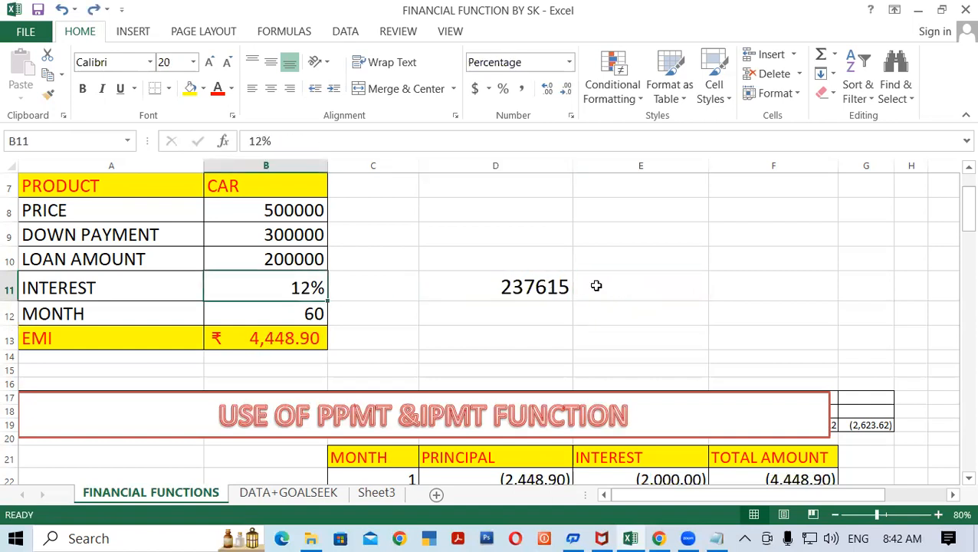
pyautogui.hotkey('ctrl', 'y')
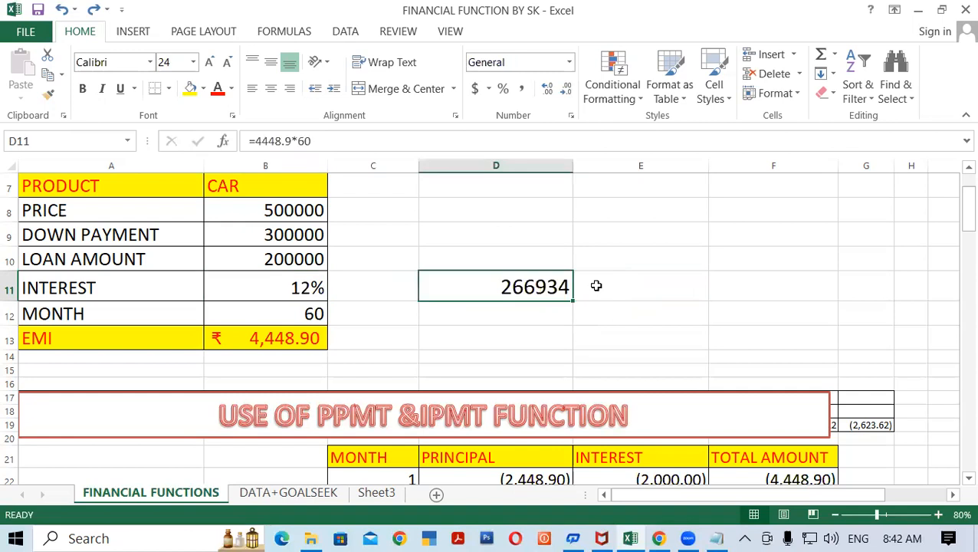
# Divide the total repayment by 12 in E11 with the formula =D11/12
pyautogui.click(642, 267)
pyautogui.click(645, 289)
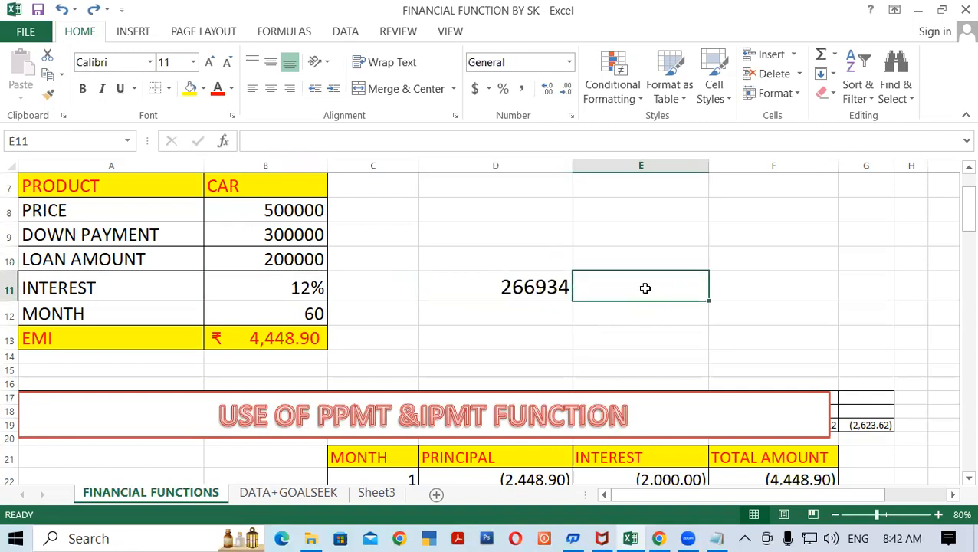
pyautogui.write('=')
pyautogui.click(562, 287)
pyautogui.write('/12')
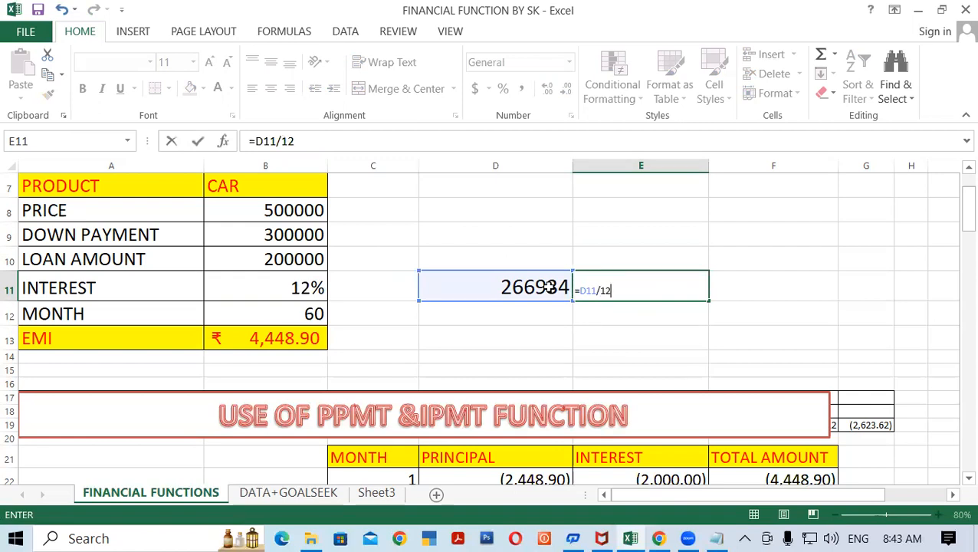
pyautogui.press('Return')
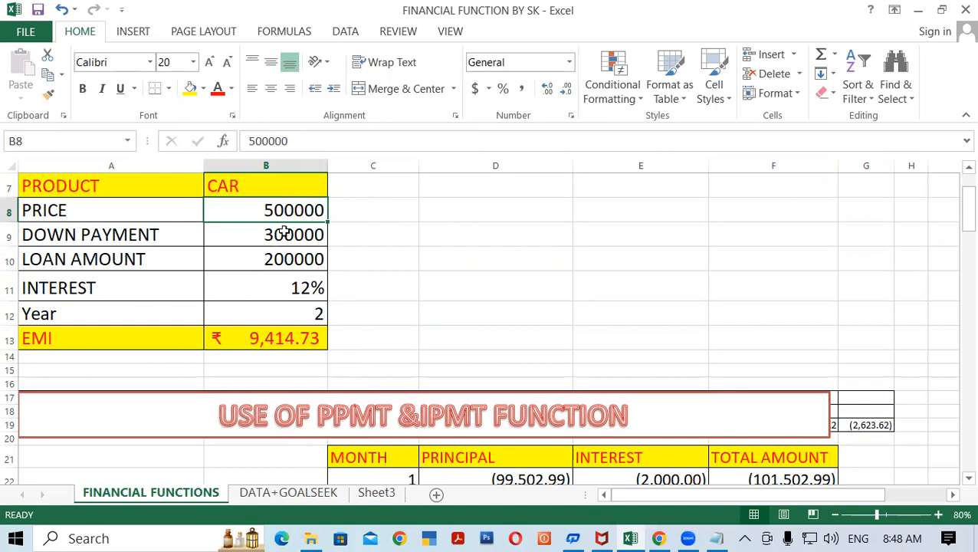
# Change the car's price to 600000 and its down payment to 400000
pyautogui.write('600000')
pyautogui.press('Return')
pyautogui.write('400000')
pyautogui.press('Return')
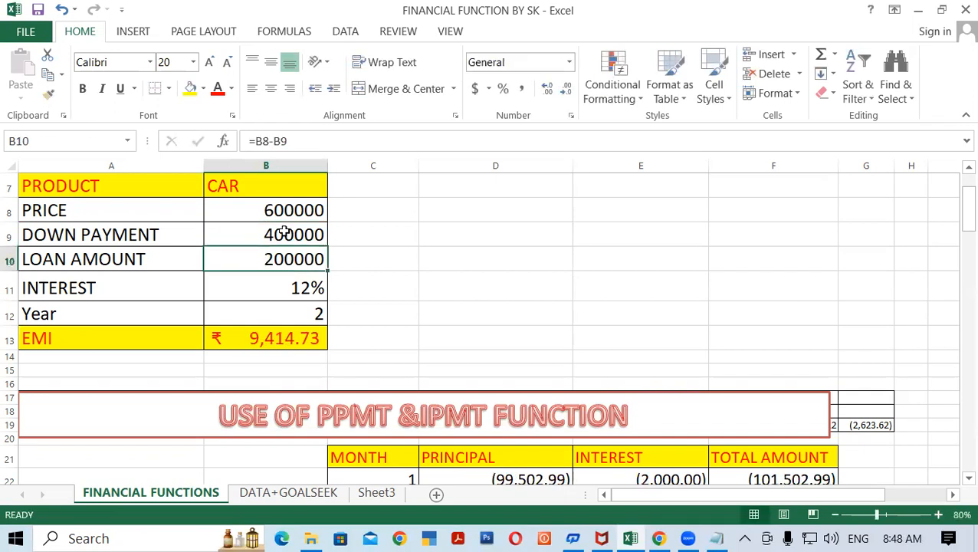
# Set the loan term in the Year row to 3
pyautogui.press('Down')
pyautogui.press('Down')
pyautogui.write('3')
pyautogui.press('Return')
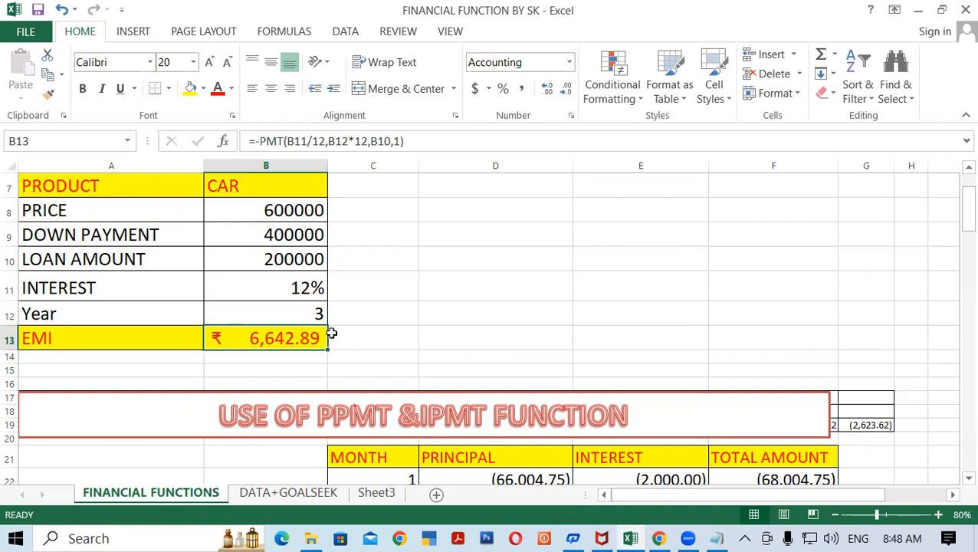
pyautogui.click(506, 293)
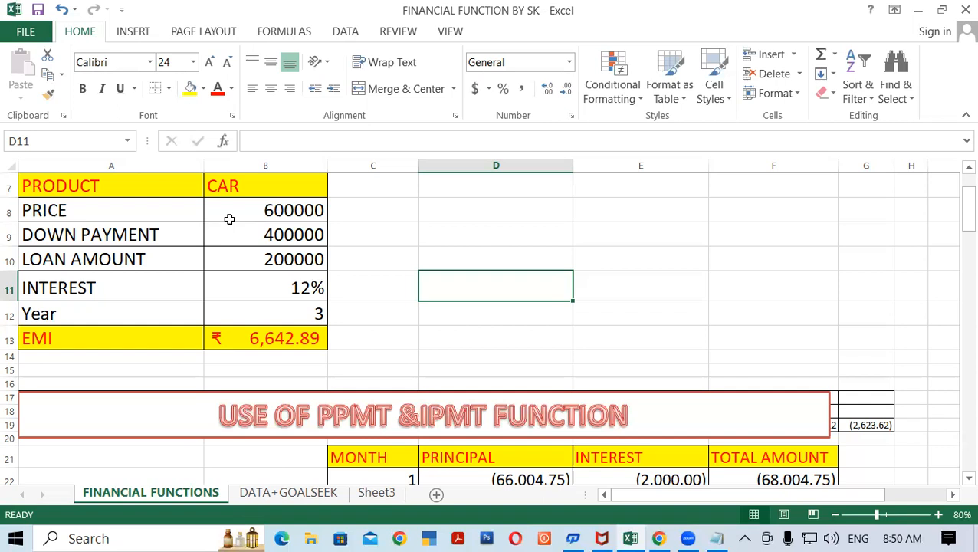
# Copy the loan labels in A7:A13 and paste them transposed as a heading row starting at D7
pyautogui.click(87, 189)
pyautogui.hotkey('ctrl', 'shift', 'Down')
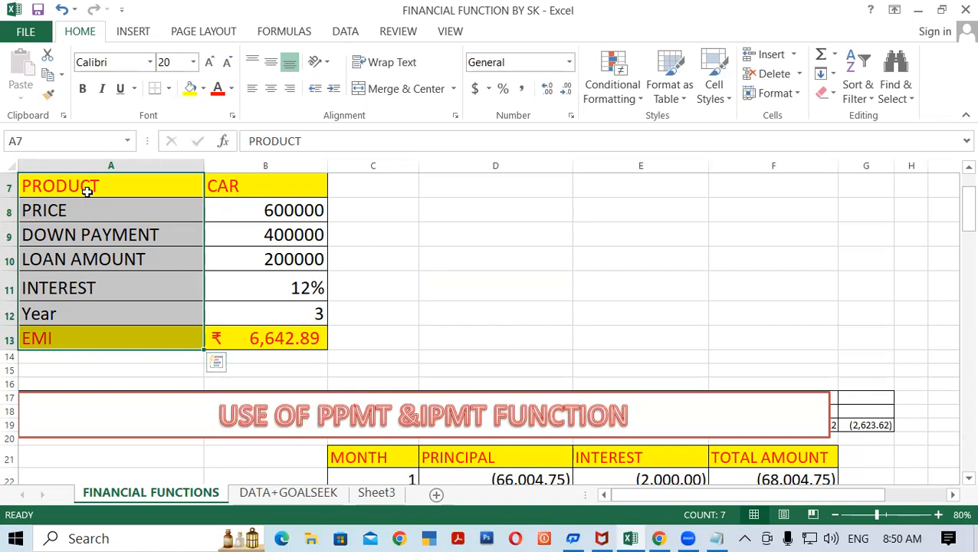
pyautogui.moveTo(87, 188); pyautogui.dragTo(303, 334)
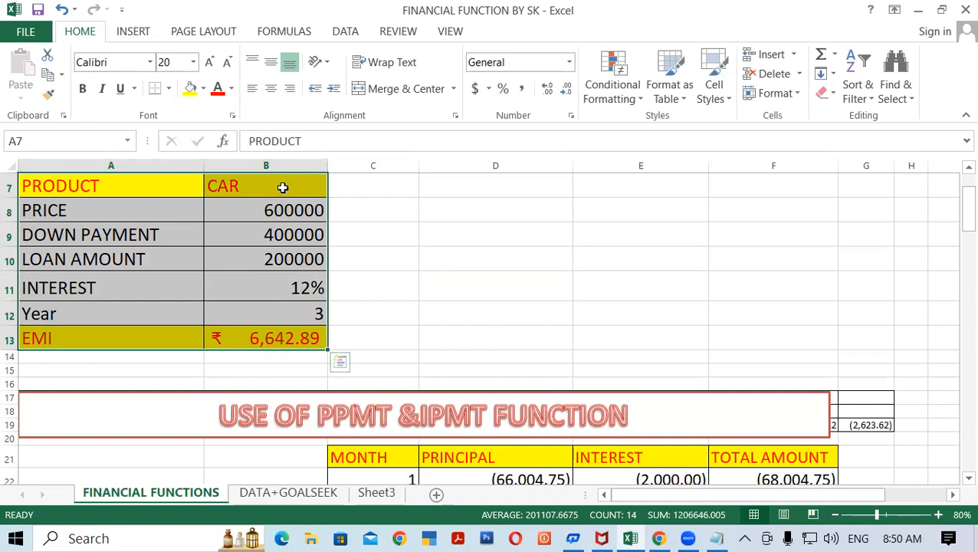
pyautogui.moveTo(72, 188); pyautogui.dragTo(76, 338)
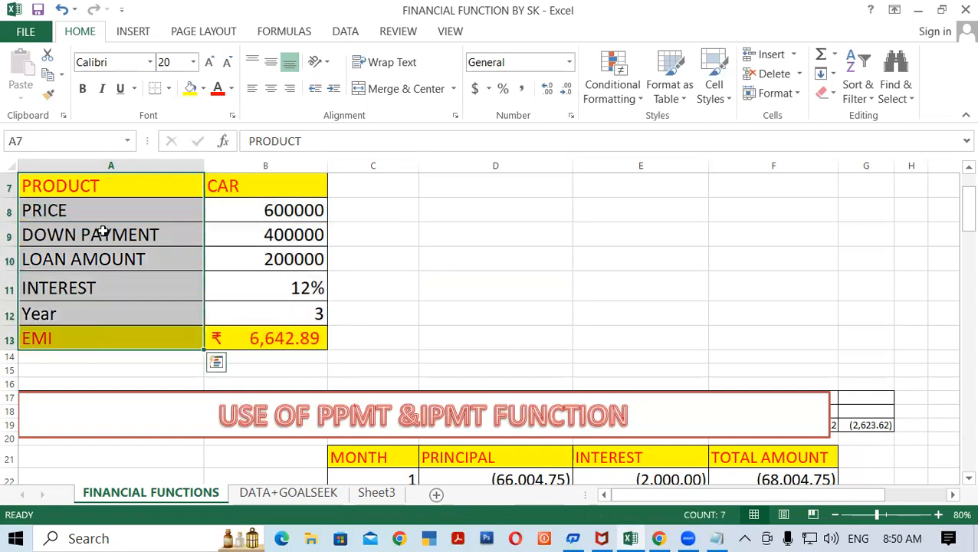
pyautogui.rightClick(119, 181)
pyautogui.click(146, 202)
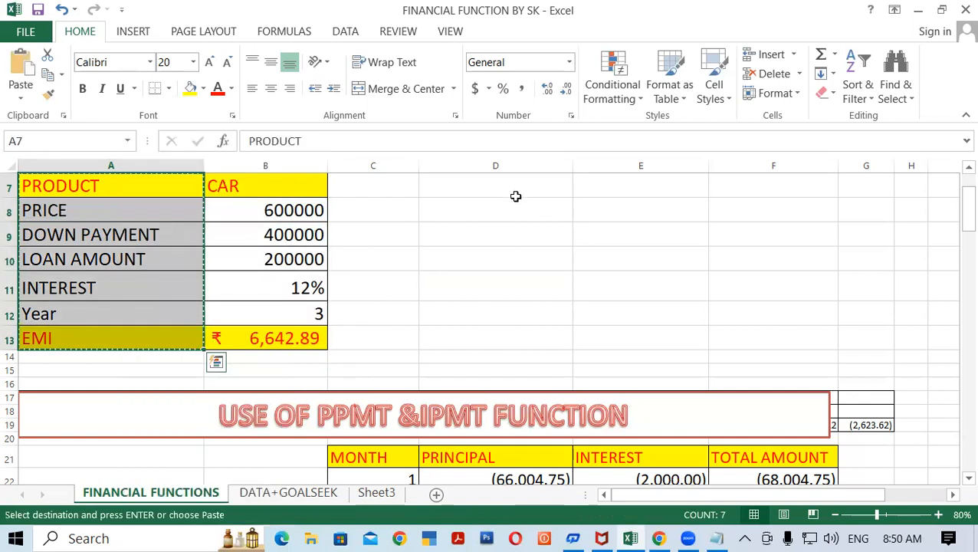
pyautogui.click(496, 188)
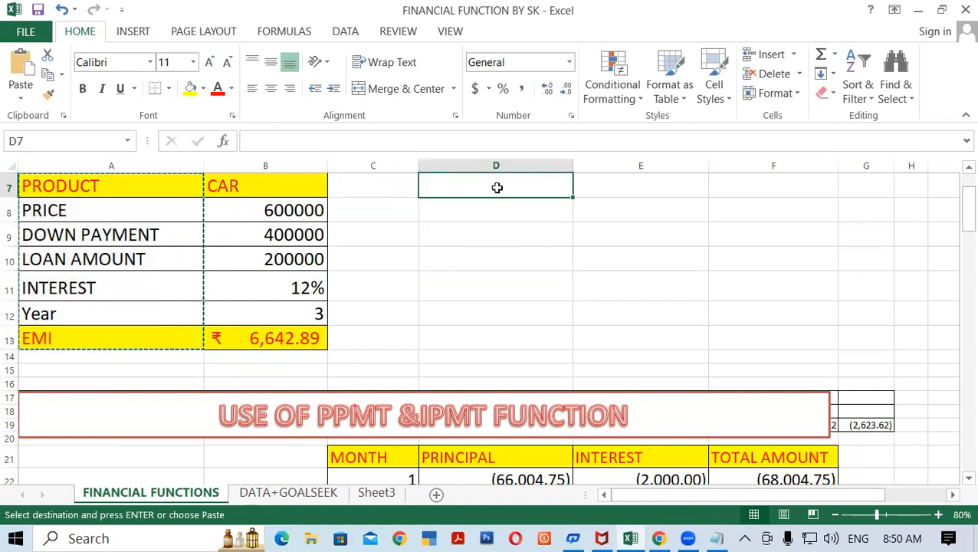
pyautogui.rightClick(497, 188)
pyautogui.click(533, 247)
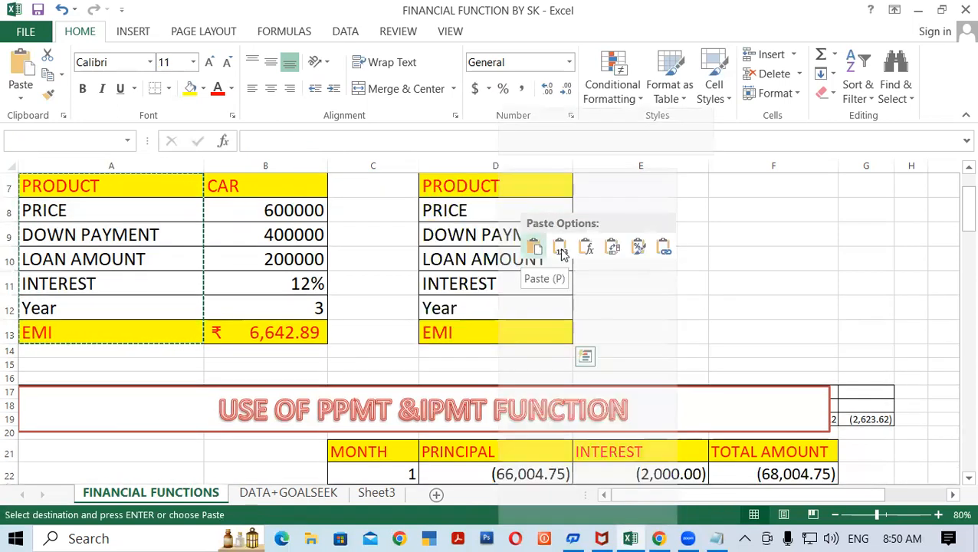
pyautogui.click(611, 247)
# Fit the widths of columns D to J to the transposed headings and add borders down to row 13
pyautogui.click(866, 286)
pyautogui.moveTo(749, 498); pyautogui.dragTo(767, 510)
pyautogui.moveTo(321, 165); pyautogui.dragTo(894, 184)
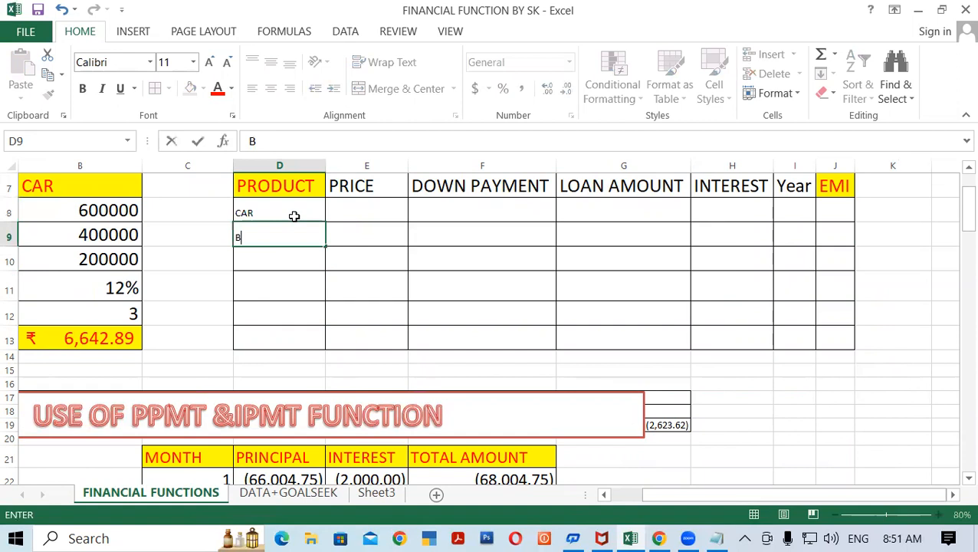
# Enter CAR and BIKE as the first two products in D8:D9 and repeat the pair down to row 13
pyautogui.write('IKE')
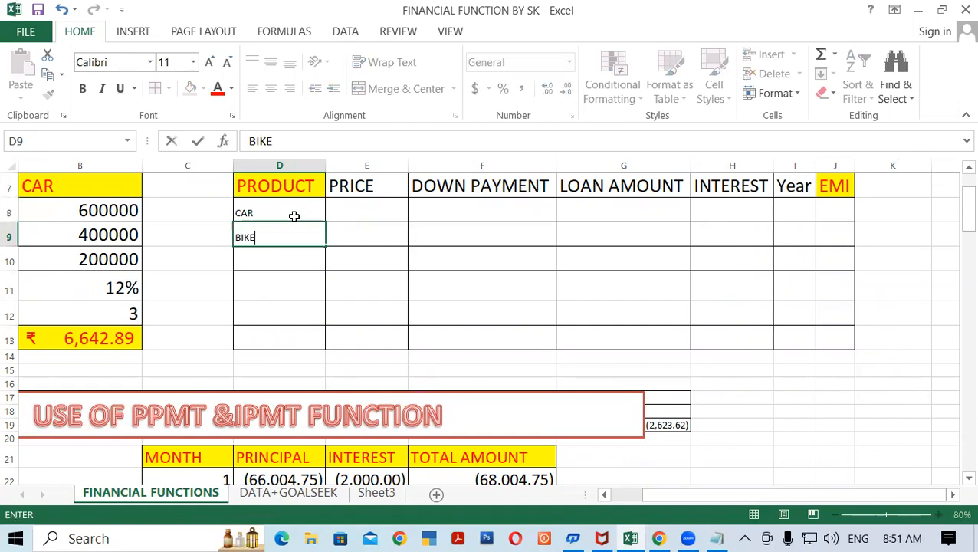
pyautogui.press('Return')
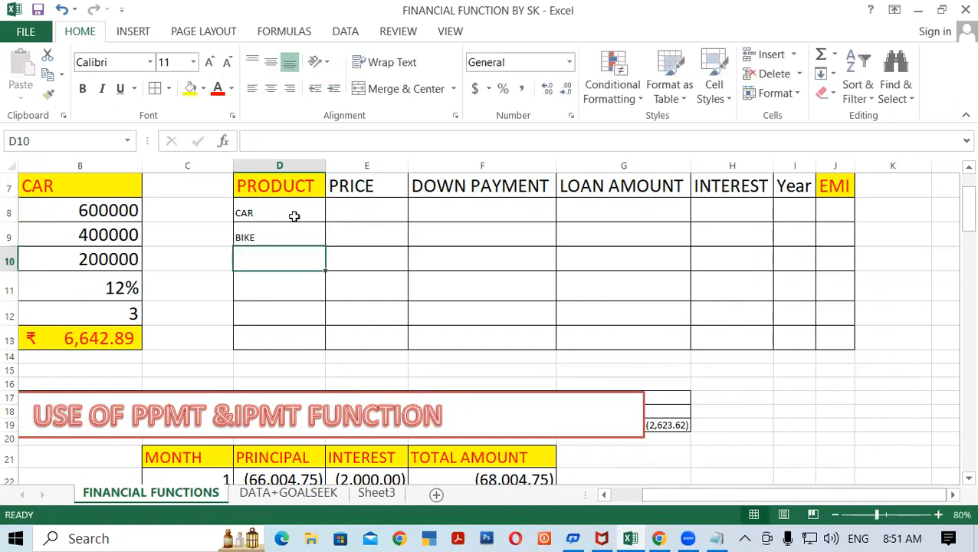
pyautogui.write('HP')
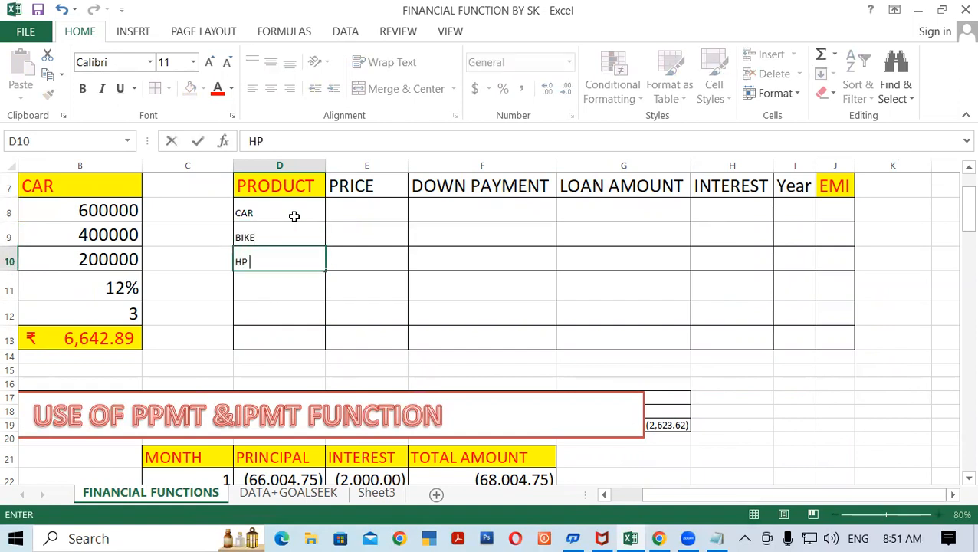
# Enter the product prices 500000, 40000, 300000, 80000, 1000000 and 150000 in E8:E13
pyautogui.click(381, 212)
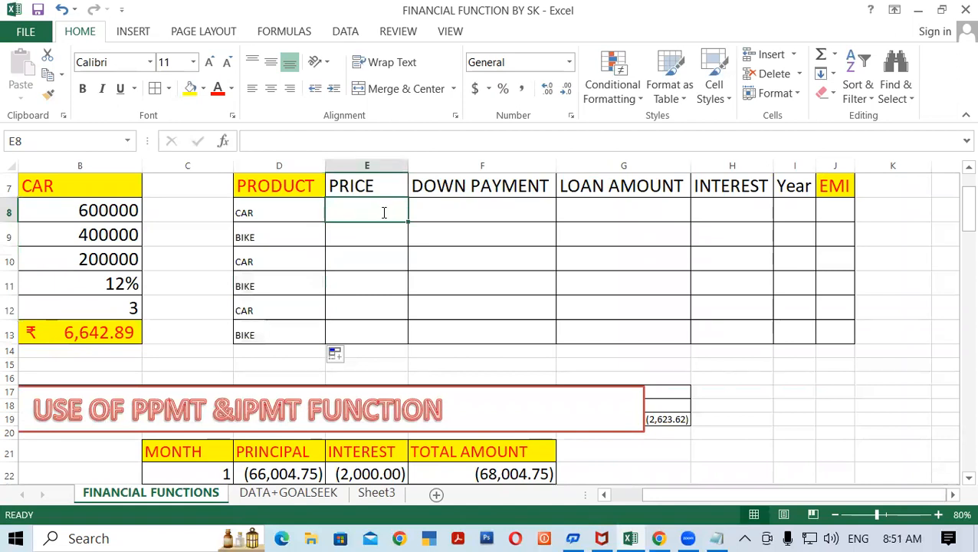
pyautogui.write('500000')
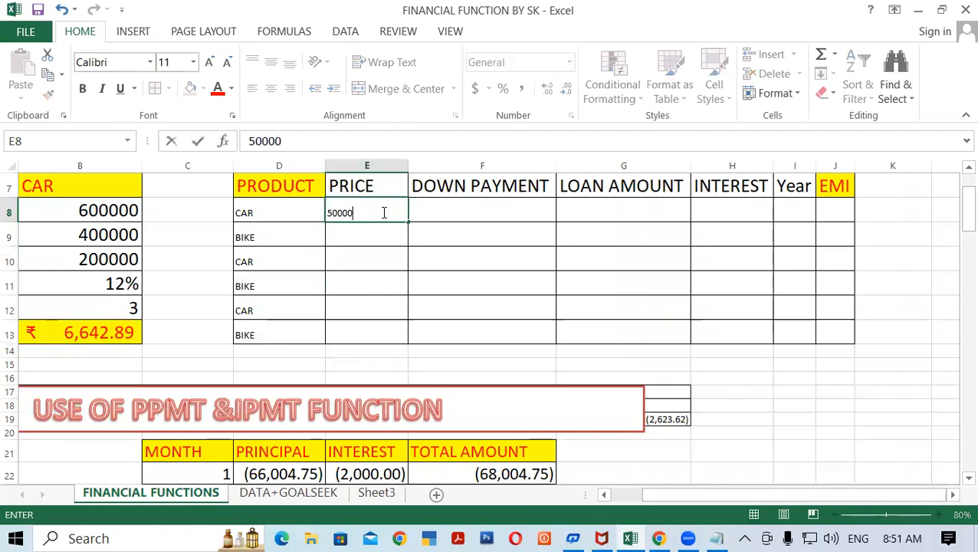
pyautogui.press('Return')
pyautogui.write('40000')
pyautogui.press('Return')
pyautogui.write('300')
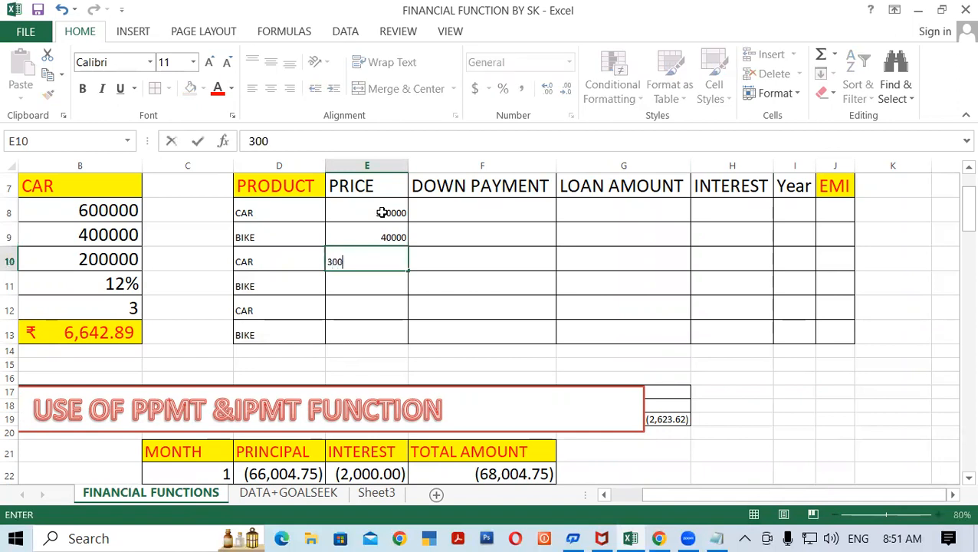
pyautogui.write('000')
pyautogui.press('Return')
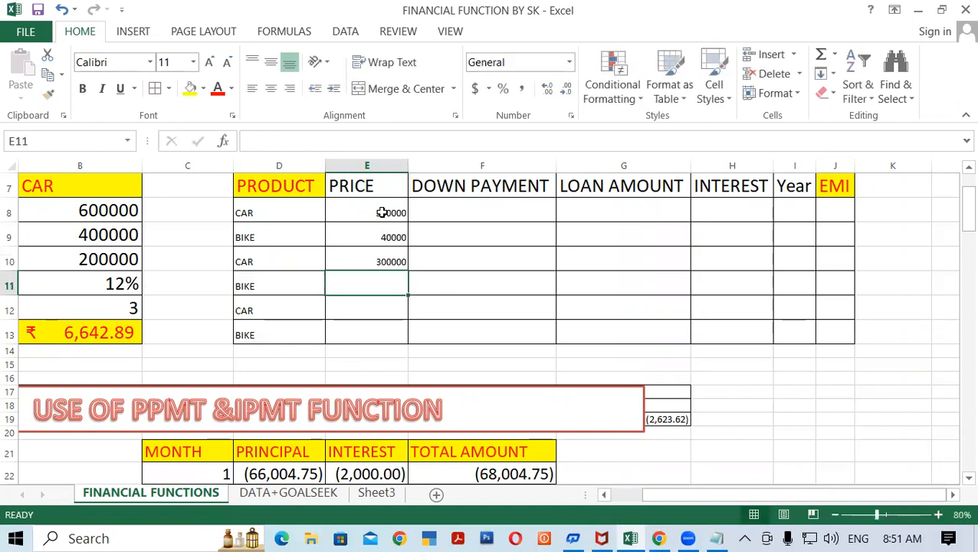
pyautogui.write('80000')
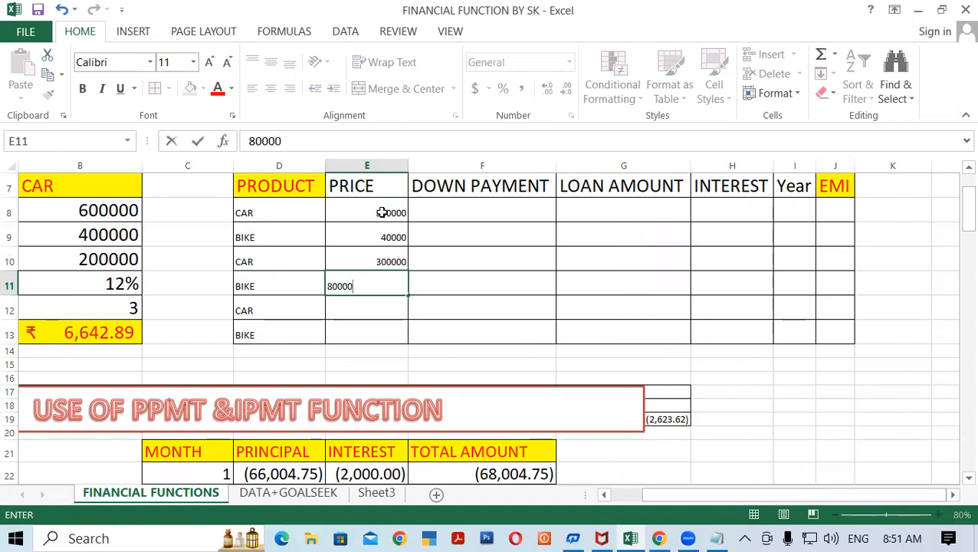
pyautogui.press('Return')
pyautogui.write('1')
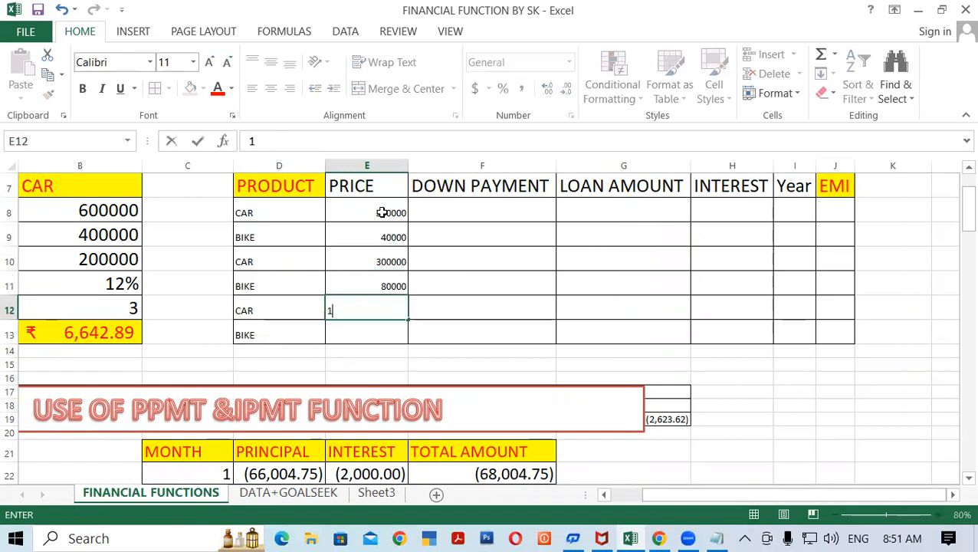
pyautogui.write('000000')
pyautogui.press('Return')
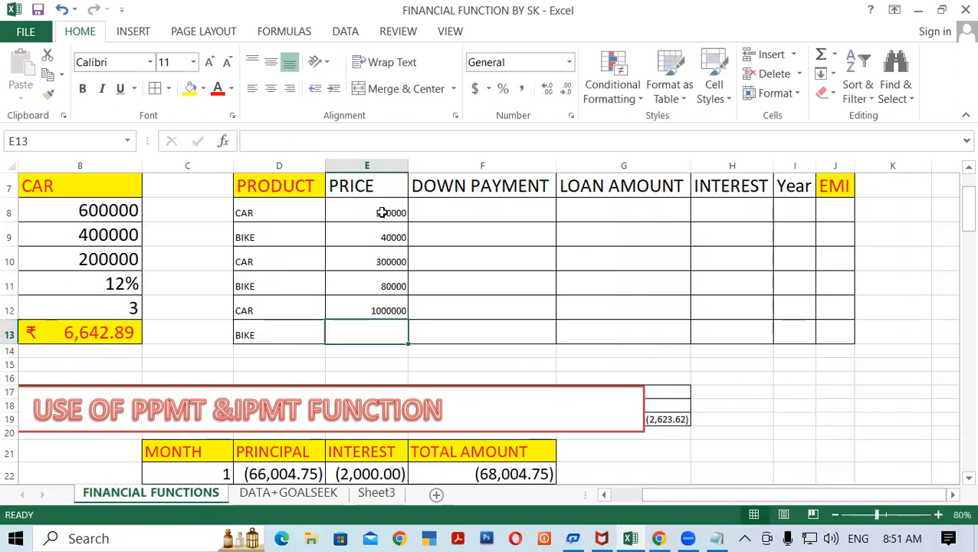
pyautogui.write('1500')
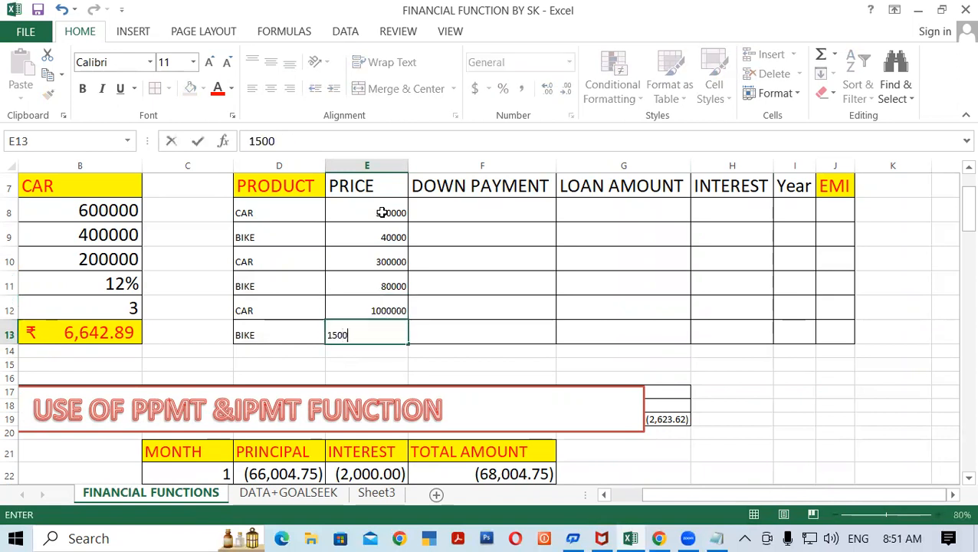
pyautogui.write('00')
# Enter the down payments 300000, 20000, 100000, 4000, 500000 and 100000 in F8:F13
pyautogui.click(485, 216)
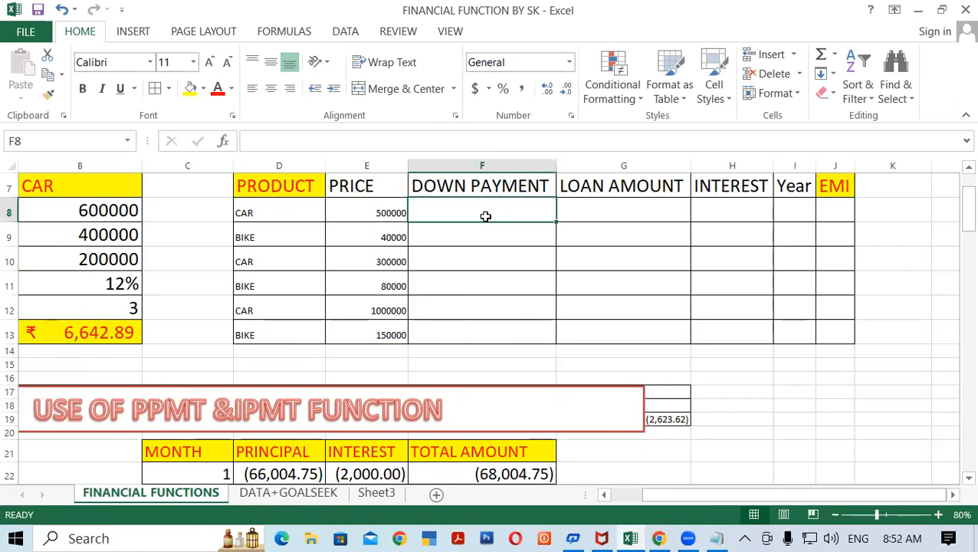
pyautogui.write('300000')
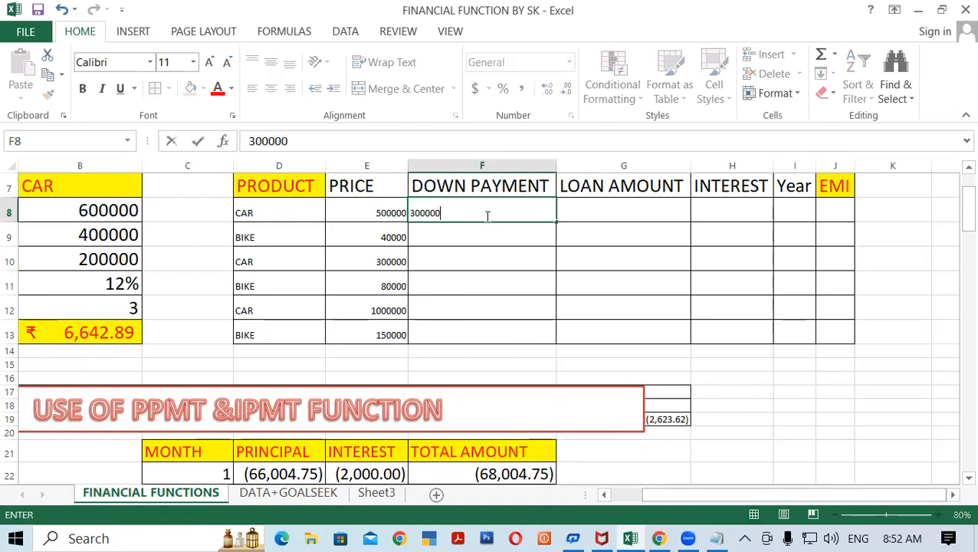
pyautogui.press('Return')
pyautogui.write('2')
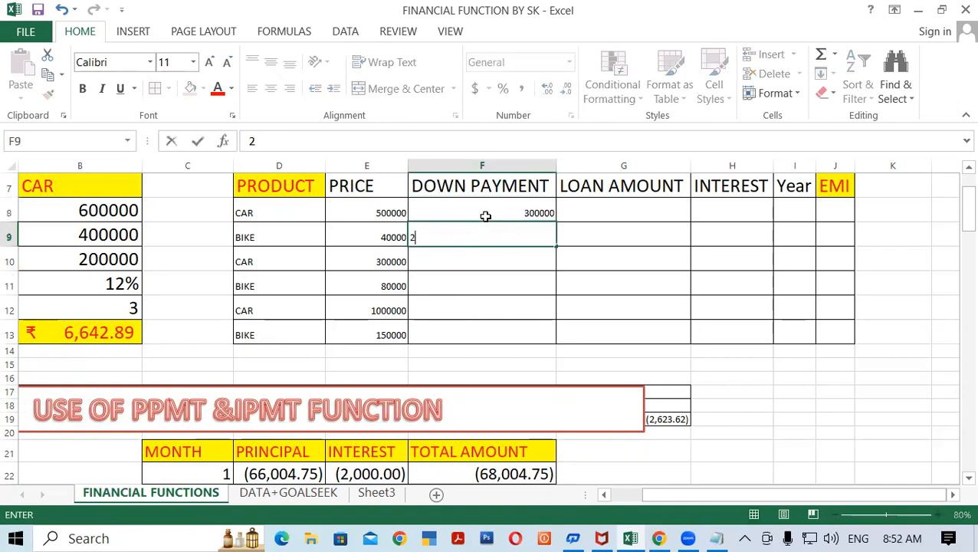
pyautogui.write('0000')
pyautogui.press('Return')
pyautogui.write('100000')
pyautogui.press('Return')
pyautogui.write('4000')
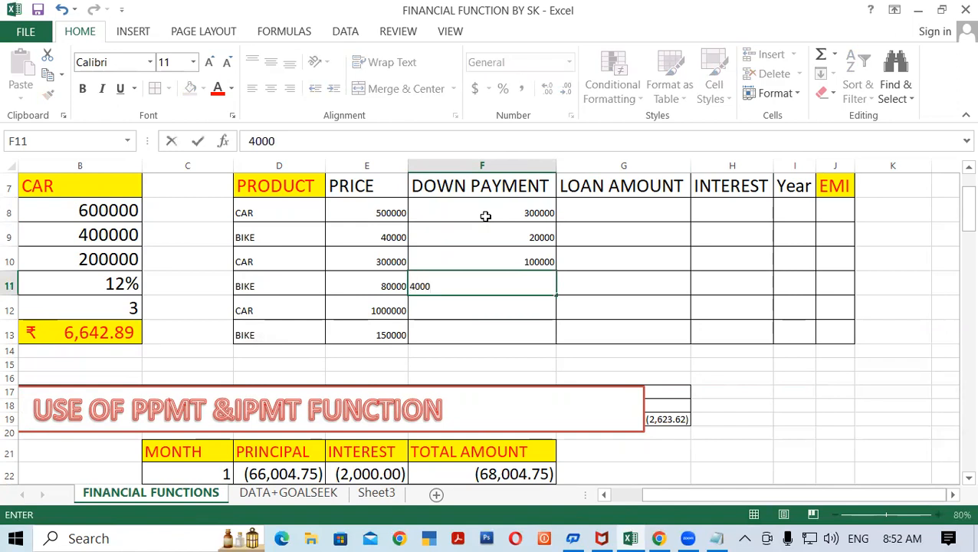
pyautogui.press('Return')
pyautogui.write('500000')
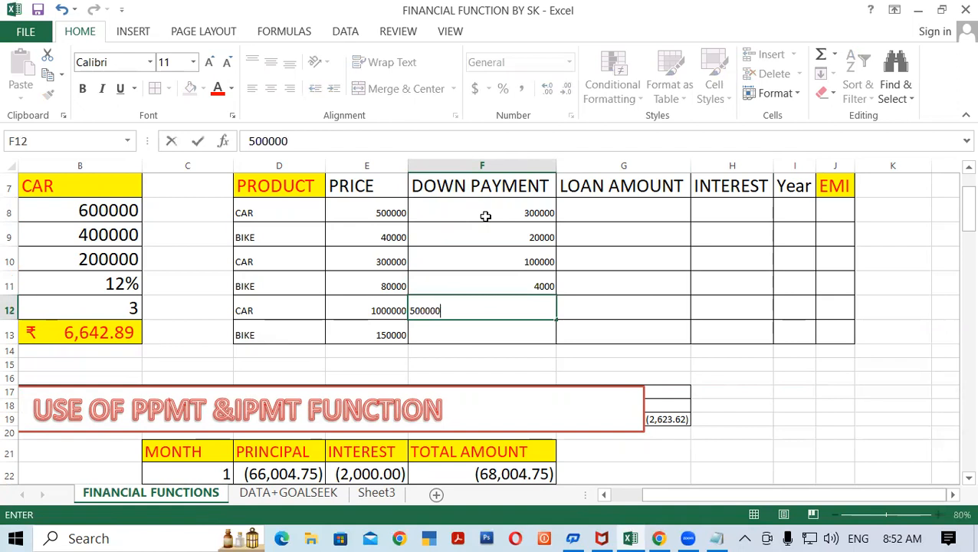
pyautogui.press('Return')
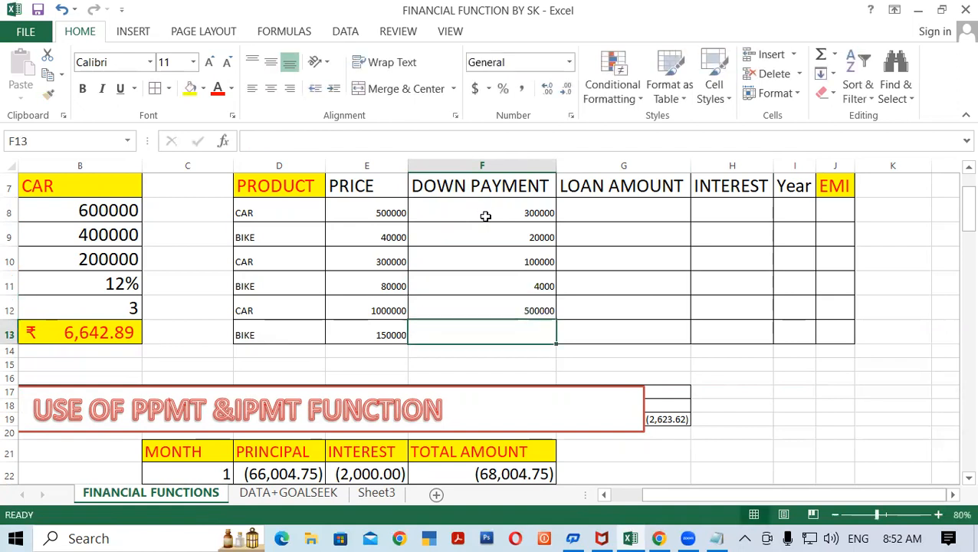
pyautogui.write('100000')
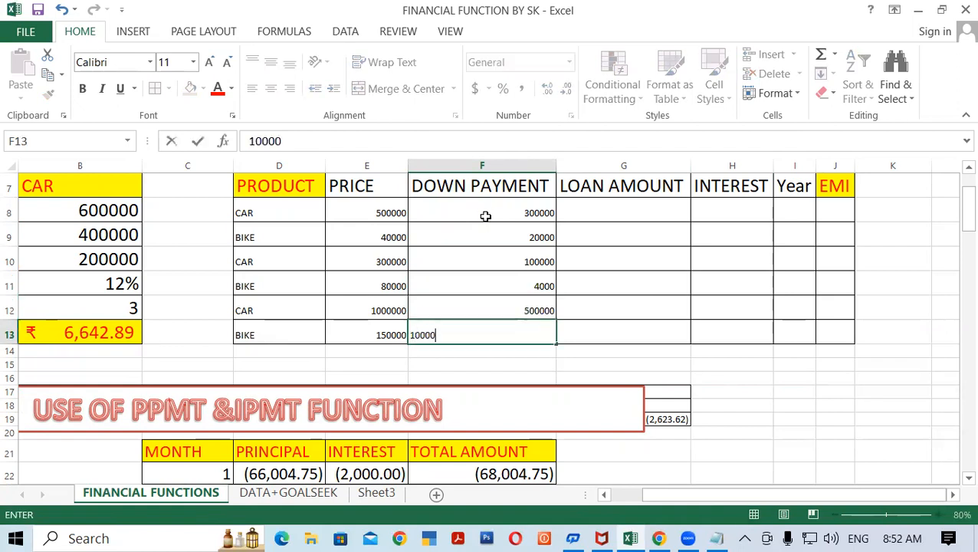
pyautogui.press('Return')
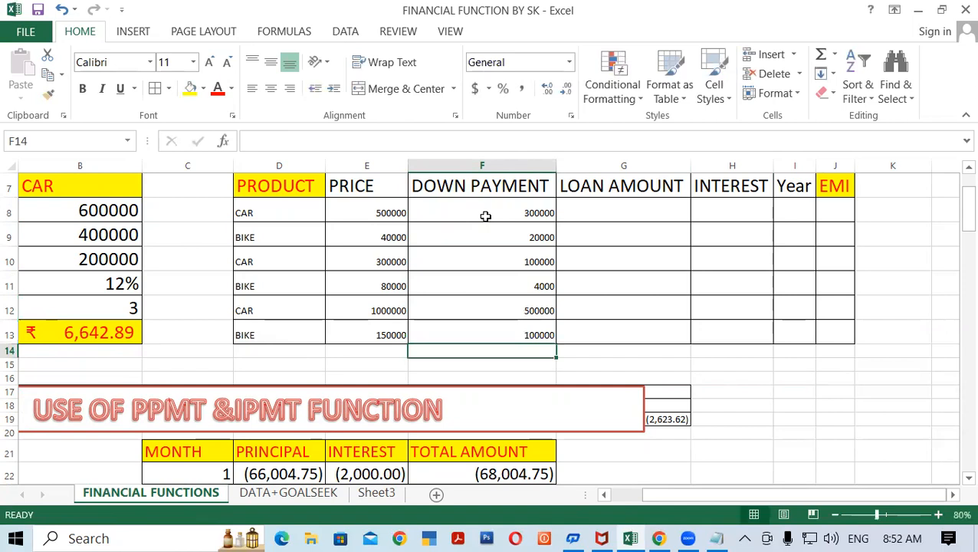
# Calculate the loan amount in G8 with =E8-F8 and fill the formula down to G13
pyautogui.click(617, 215)
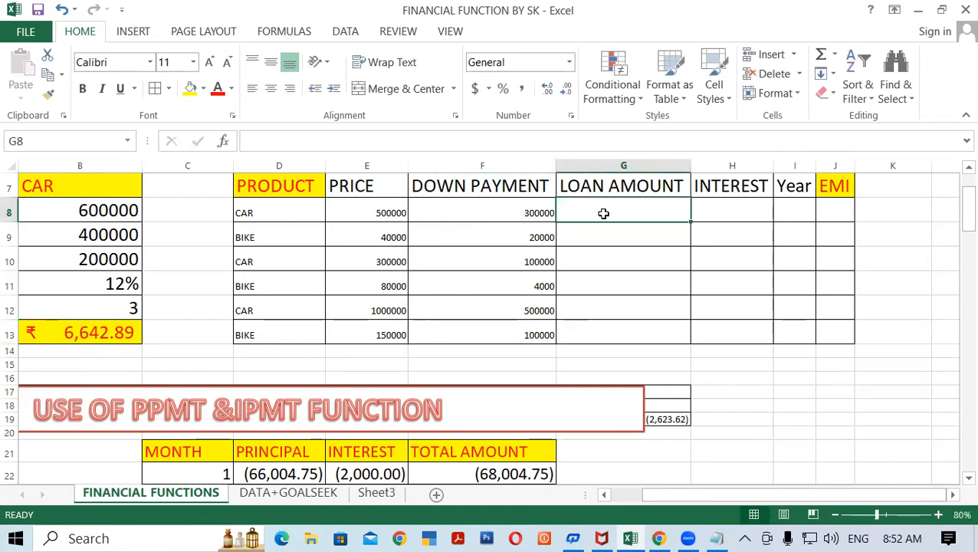
pyautogui.write('=')
pyautogui.click(342, 212)
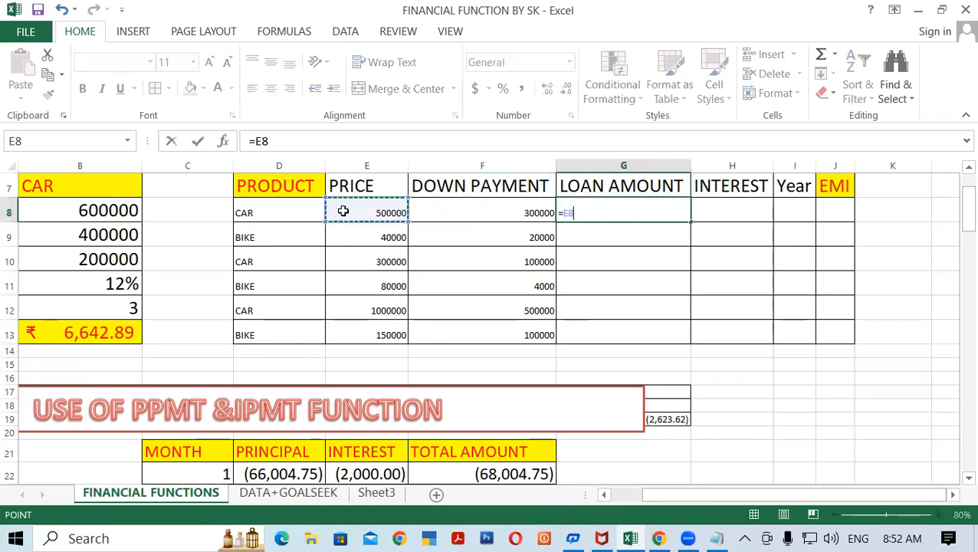
pyautogui.write('-')
pyautogui.click(452, 203)
pyautogui.press('Return')
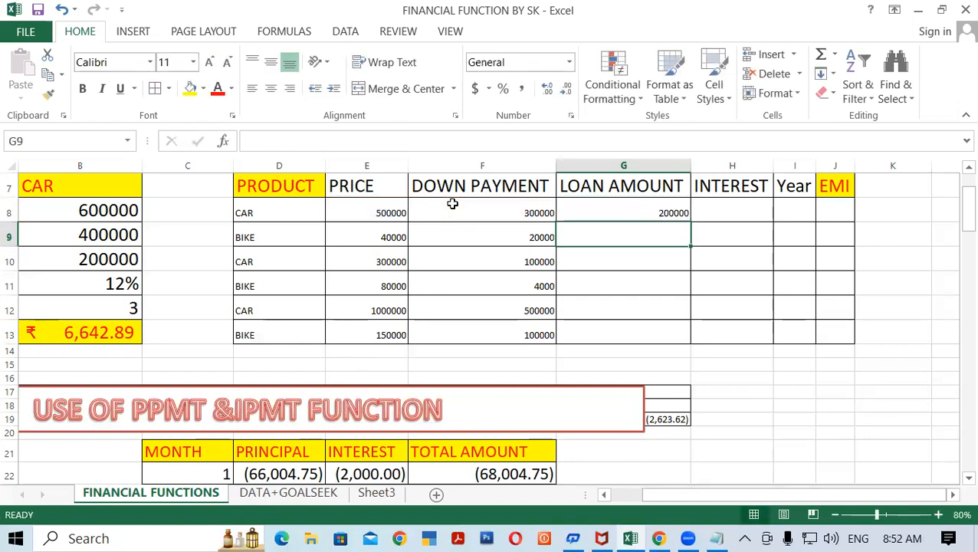
pyautogui.click(644, 218)
pyautogui.moveTo(690, 220); pyautogui.dragTo(707, 355)
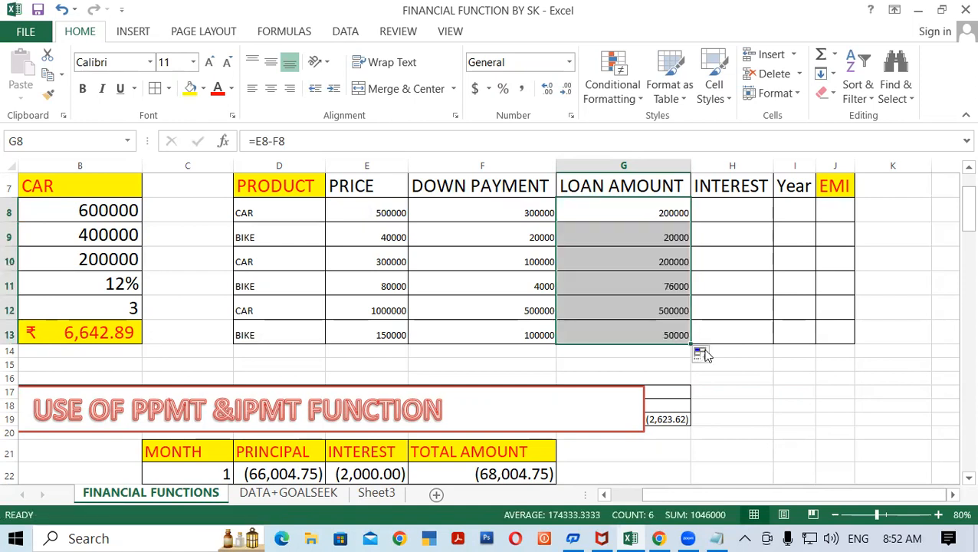
pyautogui.click(738, 261)
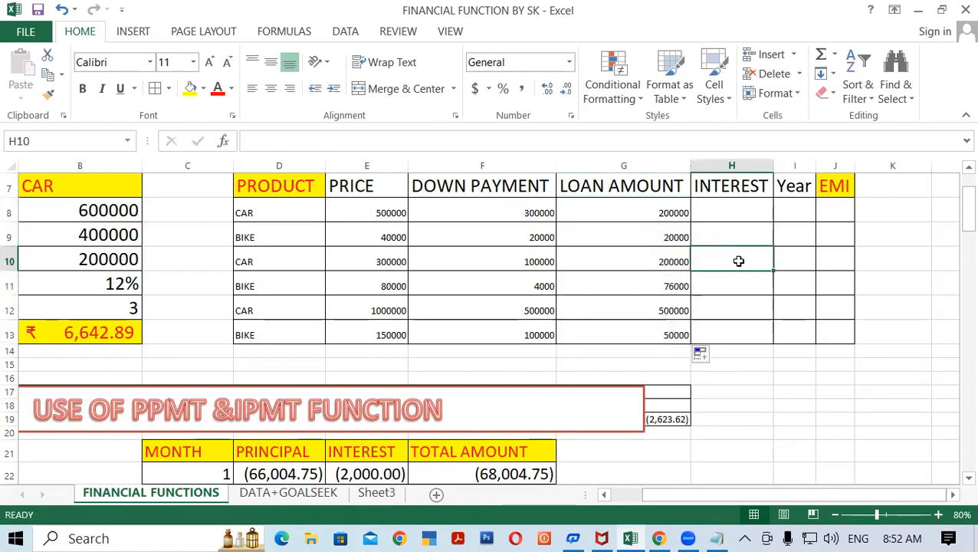
pyautogui.click(737, 201)
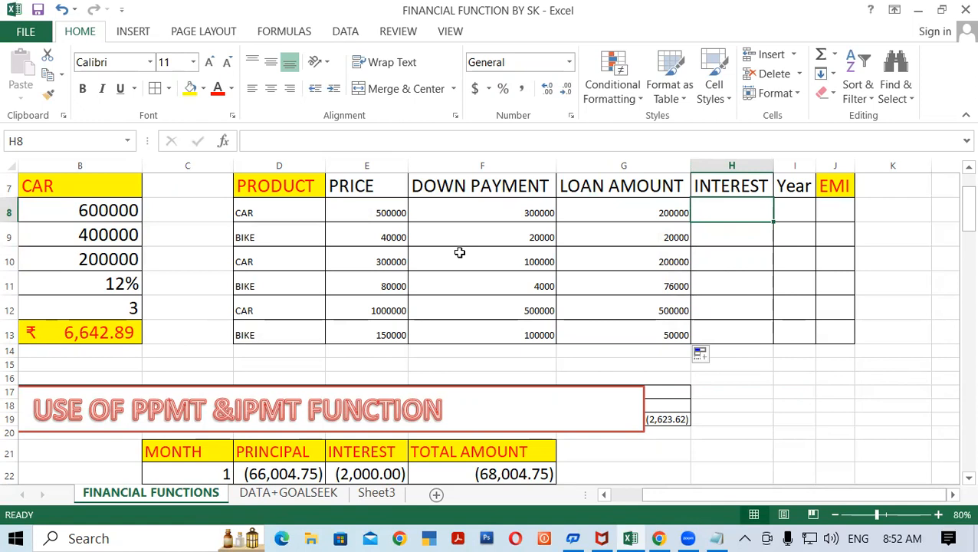
pyautogui.write('12')
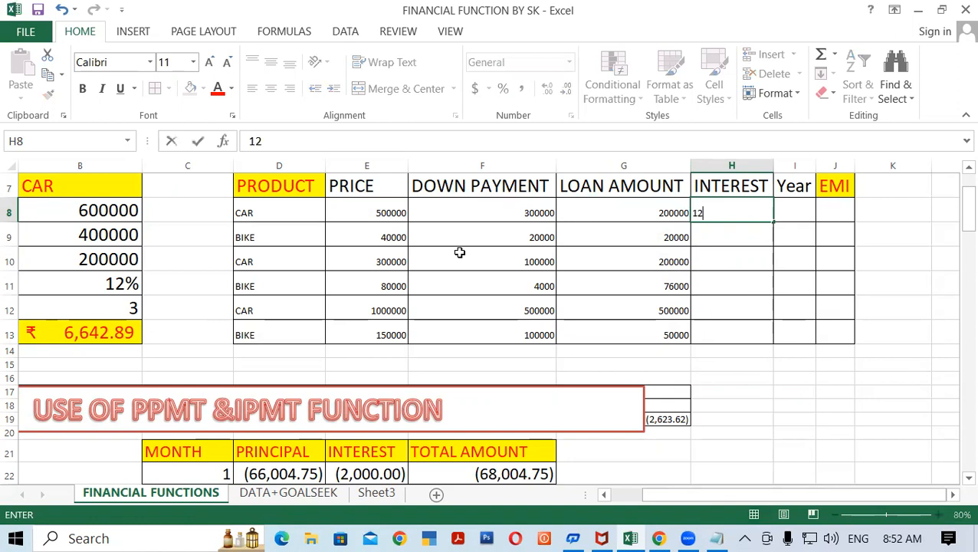
pyautogui.press('Return')
pyautogui.write('14')
pyautogui.press('Return')
pyautogui.write('10')
pyautogui.press('Return')
pyautogui.write('12')
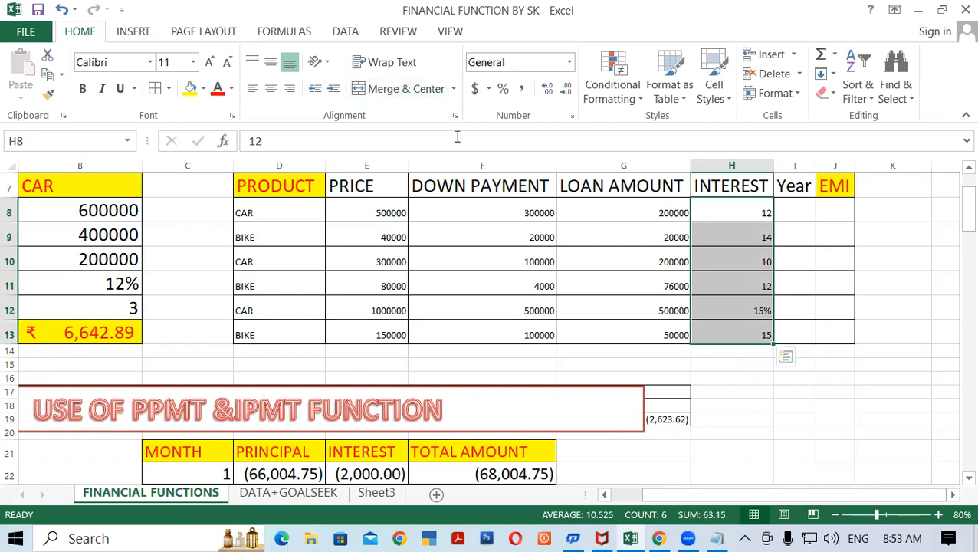
pyautogui.click(569, 62)
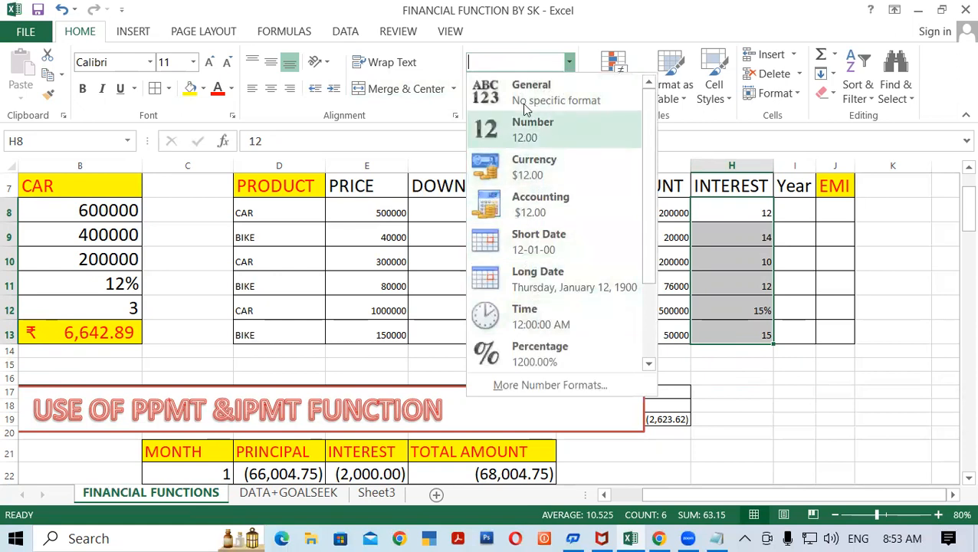
pyautogui.click(545, 349)
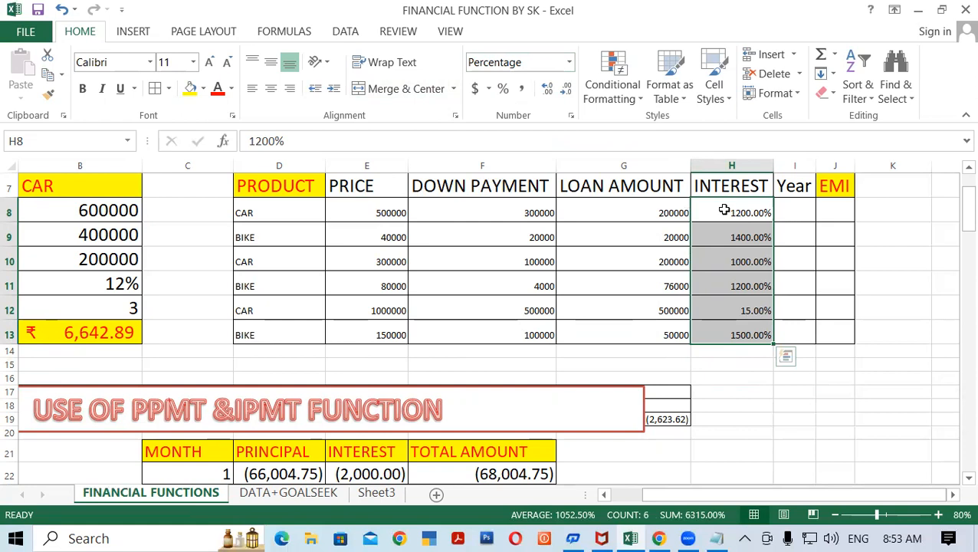
pyautogui.press('Delete')
# Apply the Percentage number format to the empty interest cells H8:H13
pyautogui.click(745, 265)
pyautogui.moveTo(740, 216); pyautogui.dragTo(751, 333)
pyautogui.click(569, 62)
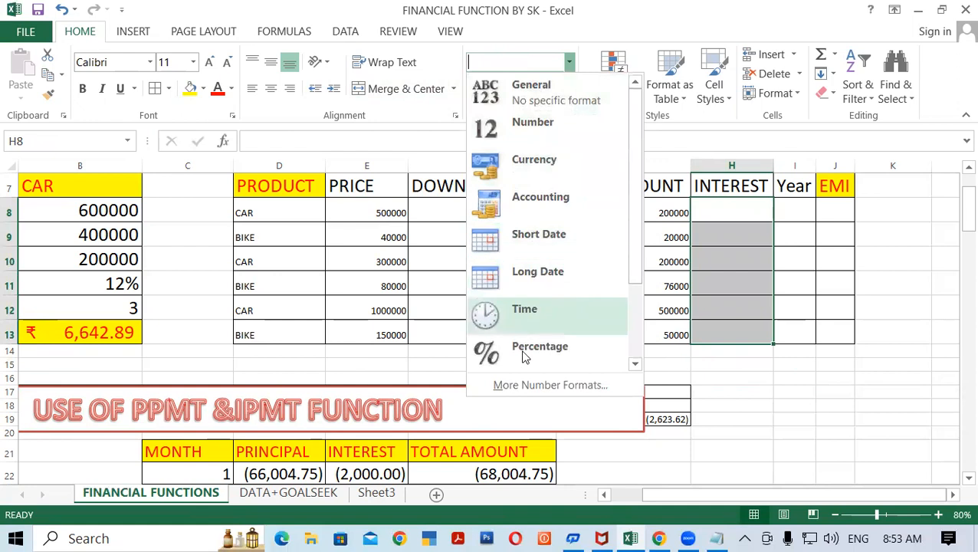
pyautogui.click(541, 354)
# Enter the interest rates 12%, 14%, 15%, 12%, 10% and 5% in H8:H13
pyautogui.click(751, 206)
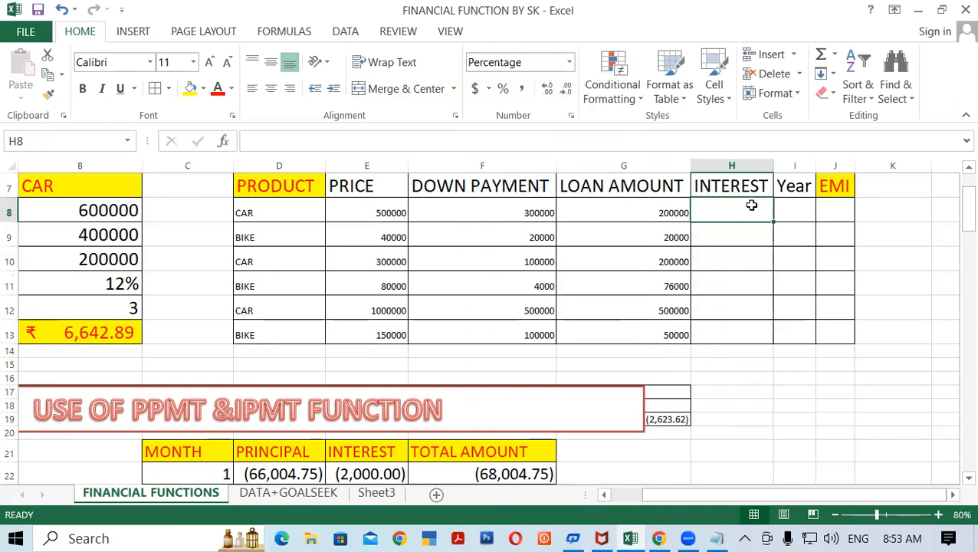
pyautogui.write('12')
pyautogui.press('Return')
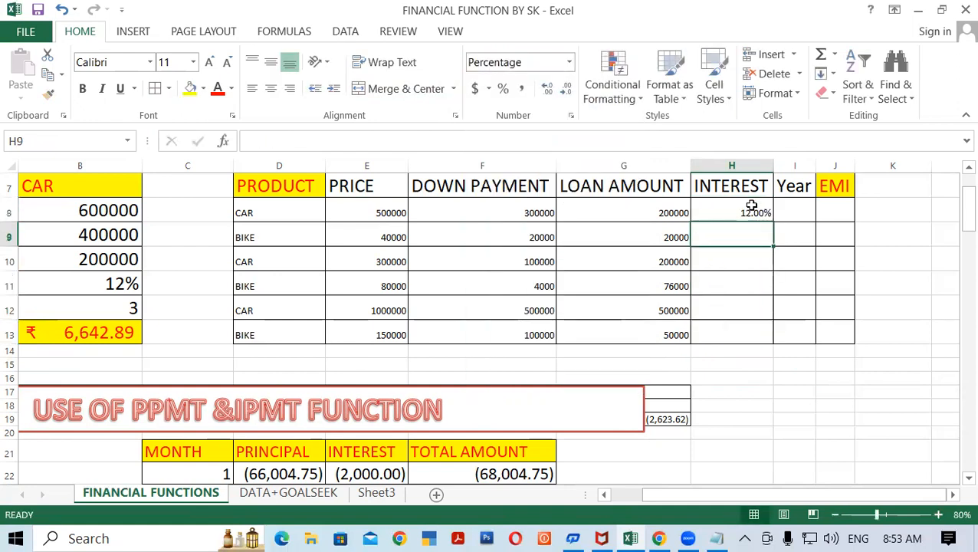
pyautogui.write('14')
pyautogui.press('Return')
pyautogui.write('15')
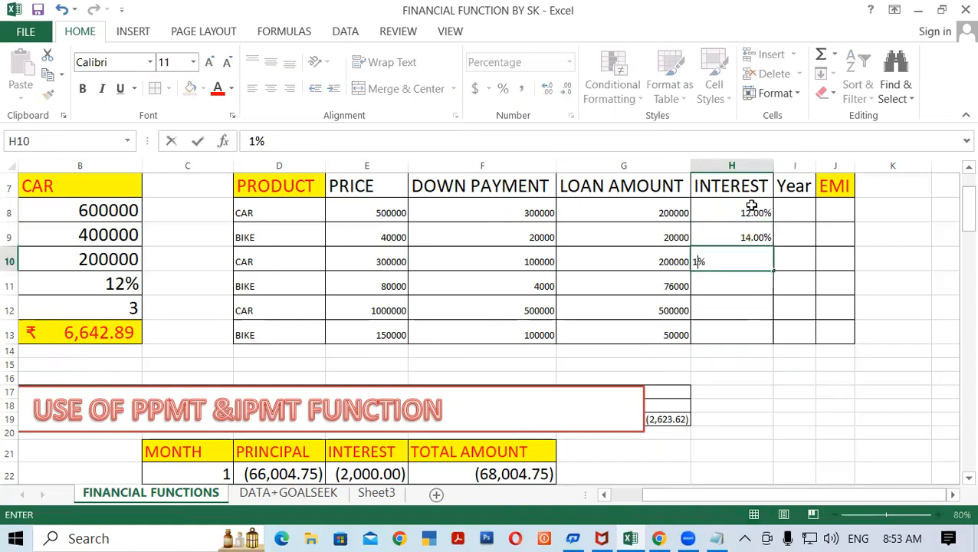
pyautogui.press('Return')
pyautogui.write('12')
pyautogui.press('Return')
pyautogui.write('10')
pyautogui.press('Return')
pyautogui.write('5')
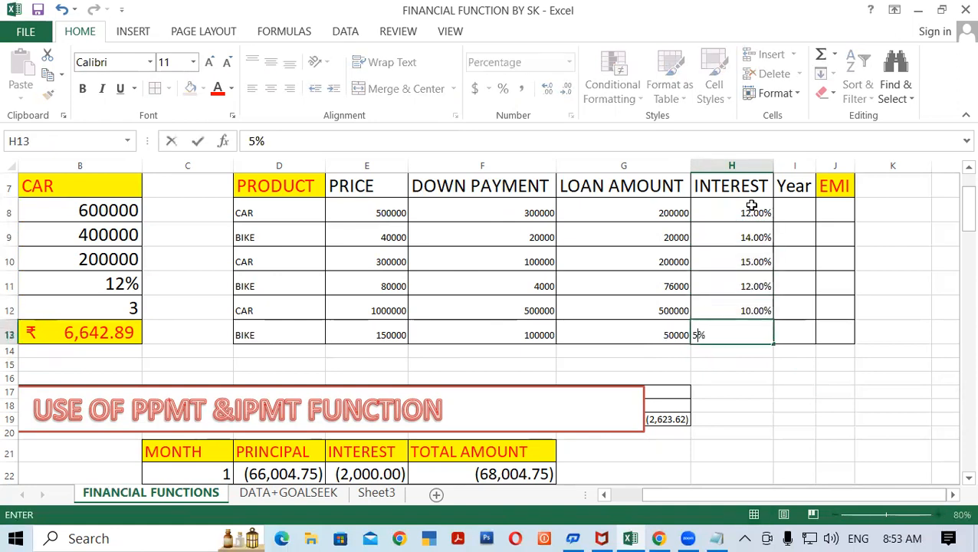
pyautogui.press('Return')
# Show the interest rates in H8:H13 without decimal places
pyautogui.moveTo(753, 205); pyautogui.dragTo(752, 338)
pyautogui.click(548, 89)
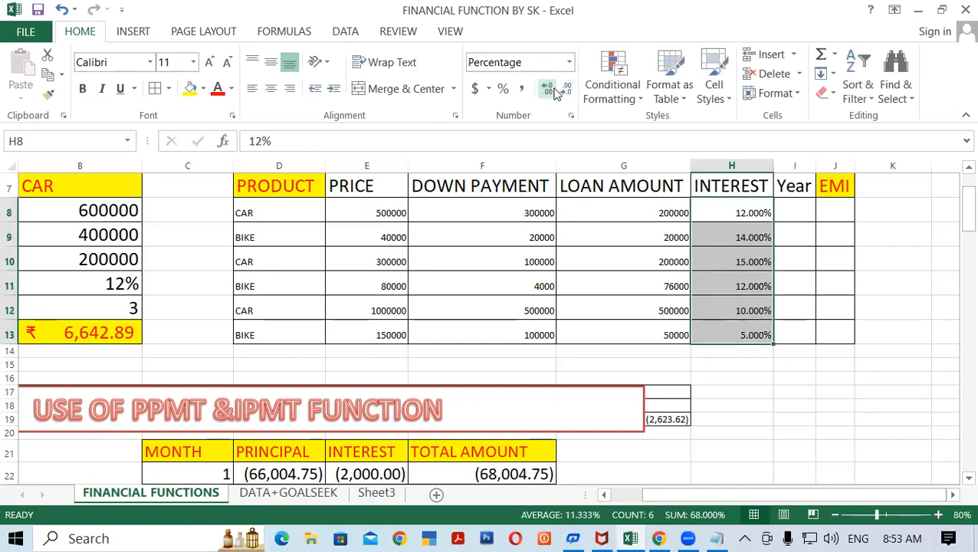
pyautogui.click(566, 90)
pyautogui.click(567, 90)
pyautogui.click(566, 90)
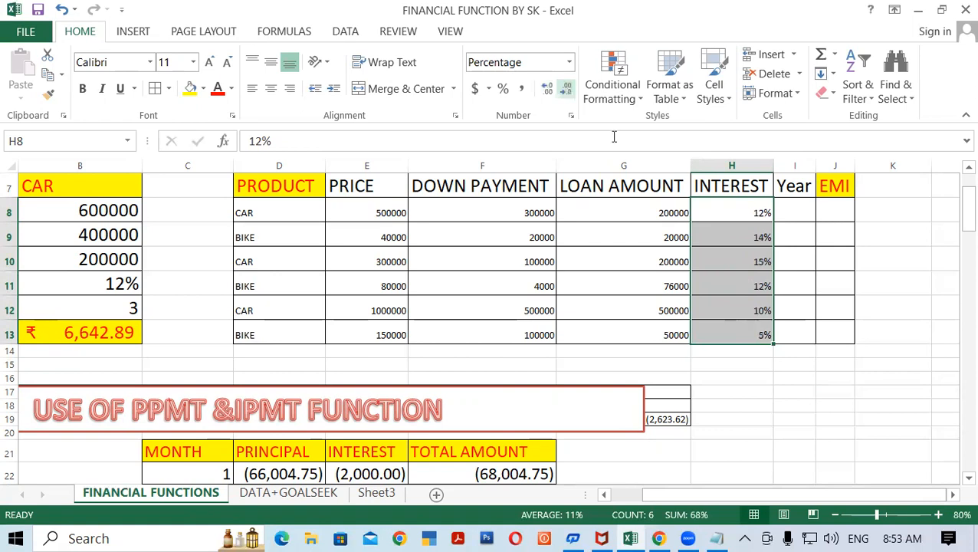
# Enter the loan years 2, 3, 4, 2, 1 and 3 in I8:I13
pyautogui.click(840, 256)
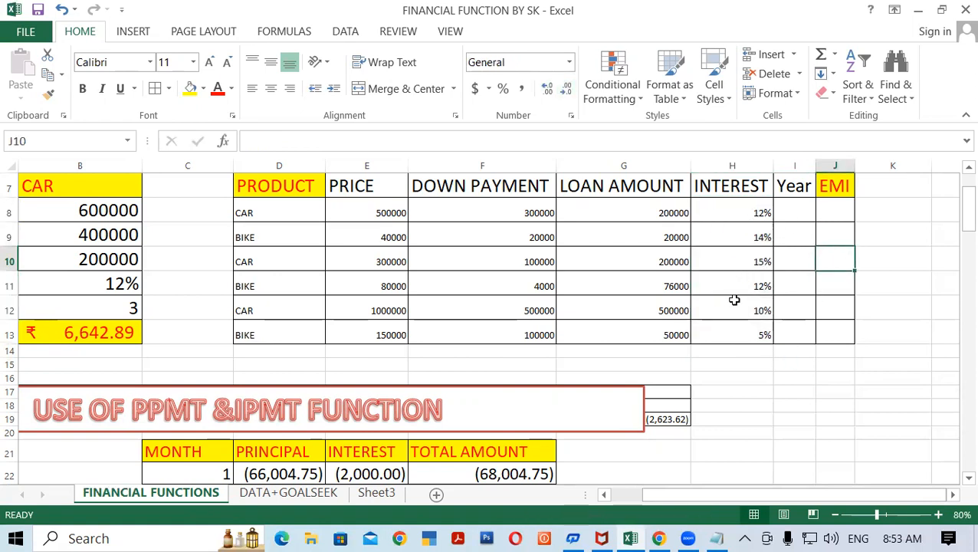
pyautogui.click(782, 206)
pyautogui.write('2')
pyautogui.press('Return')
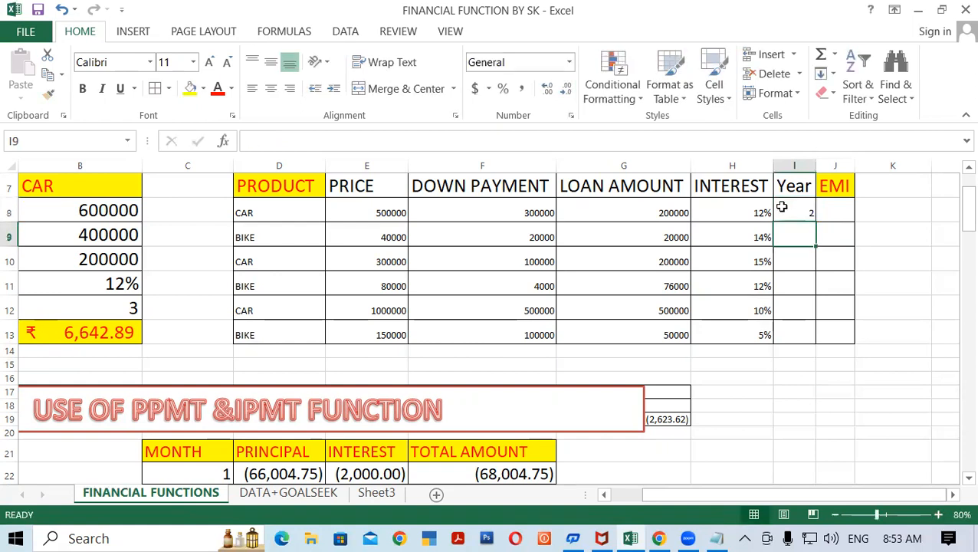
pyautogui.write('3')
pyautogui.press('Return')
pyautogui.write('4')
pyautogui.press('Return')
pyautogui.write('2')
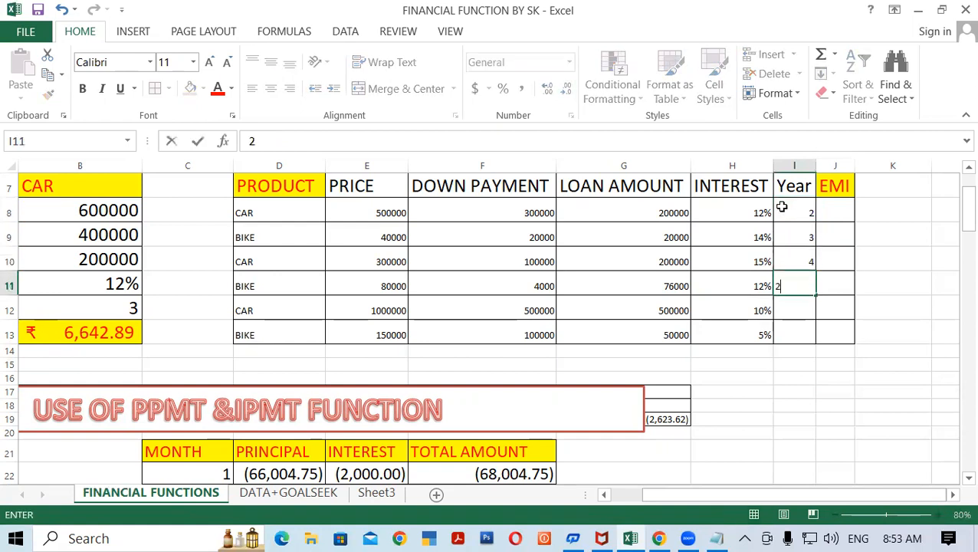
pyautogui.press('Return')
pyautogui.write('1')
pyautogui.hotkey('ctrl', 'Return')
pyautogui.press('Return')
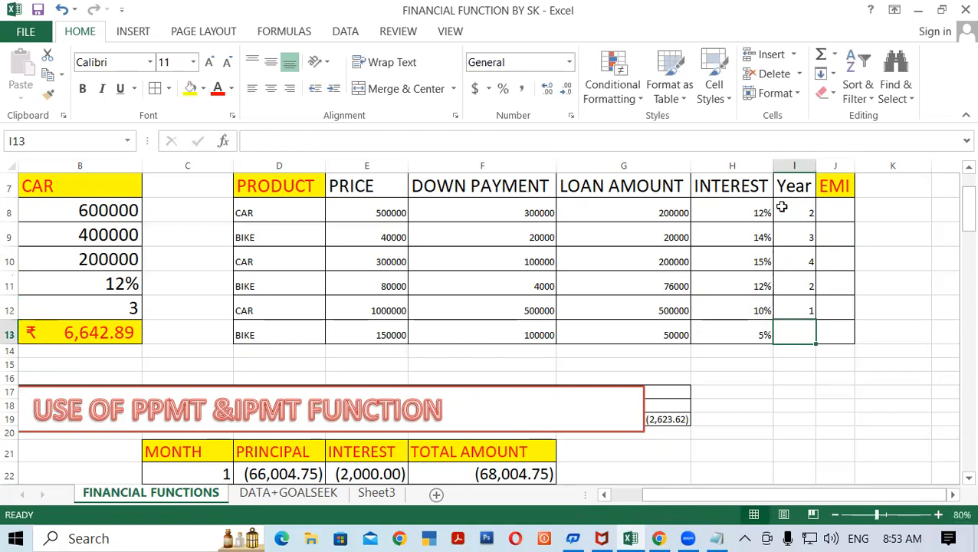
pyautogui.write('3')
pyautogui.press('Return')
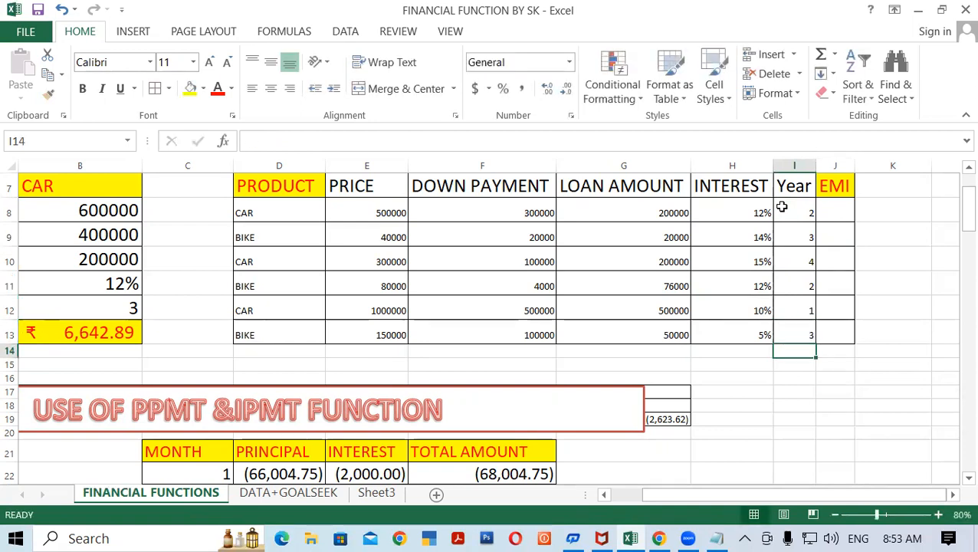
# Widen the EMI column J to about twice its width
pyautogui.moveTo(855, 165); pyautogui.dragTo(901, 171)
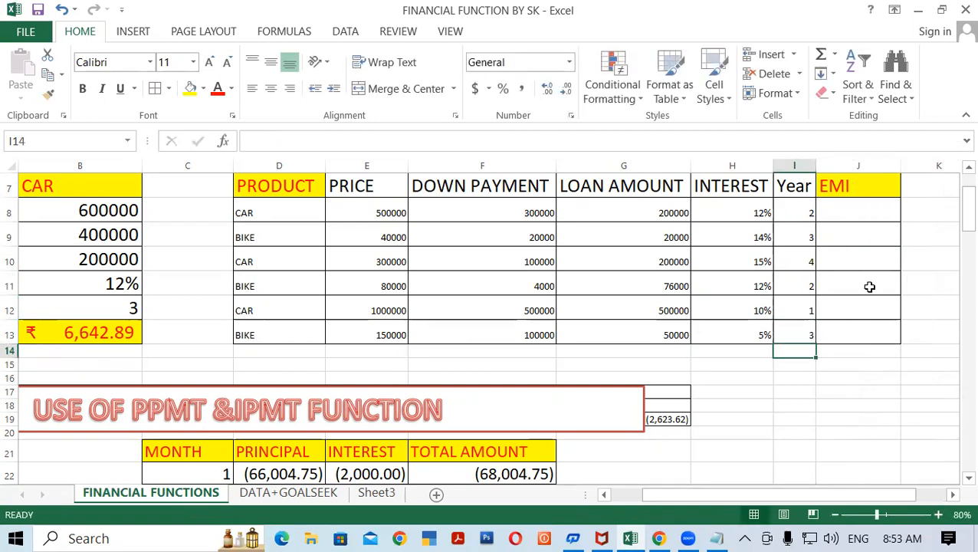
pyautogui.click(870, 287)
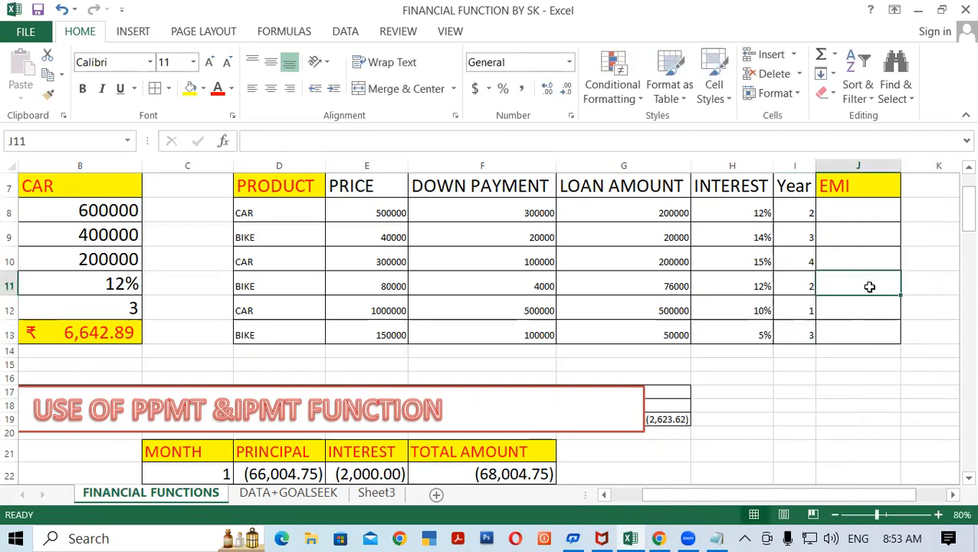
pyautogui.click(208, 213)
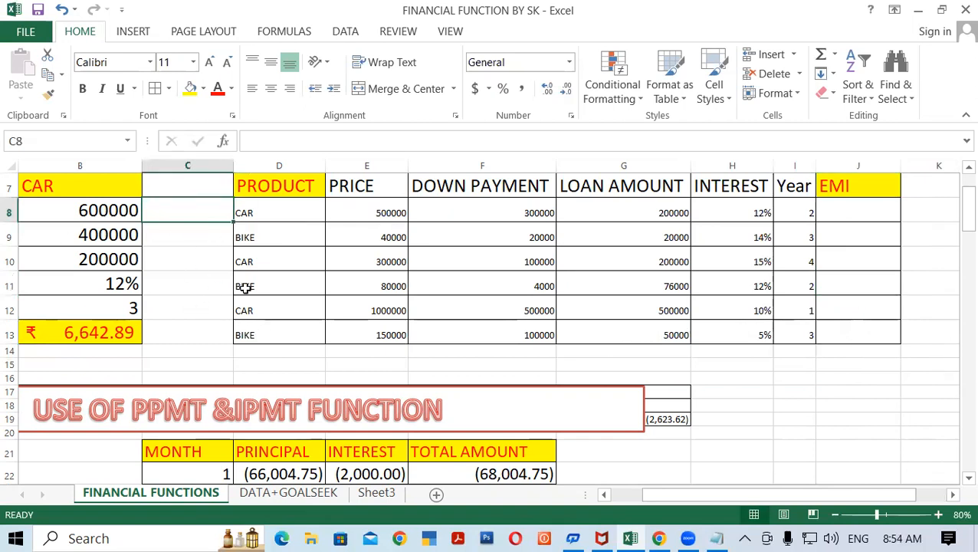
pyautogui.click(182, 187)
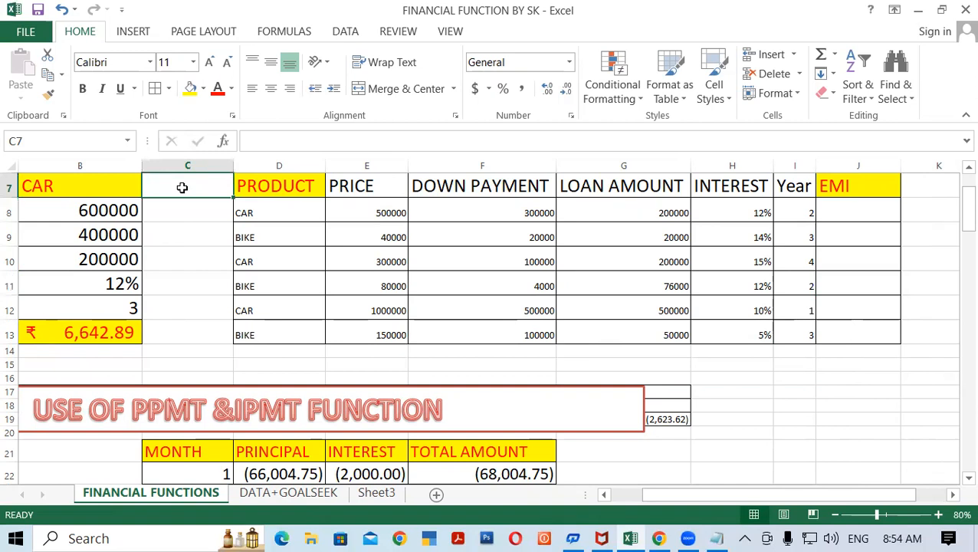
# Calculate the EMI in J8 with =PMT(H8/12,I8*12,G8,1) and fill the formula down to J13
pyautogui.click(825, 210)
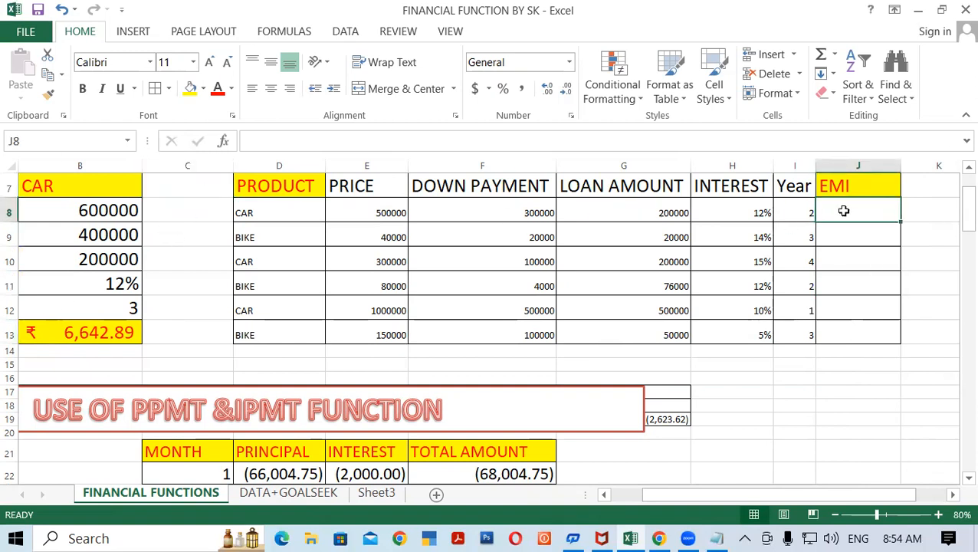
pyautogui.write('=PMT(H8/12,')
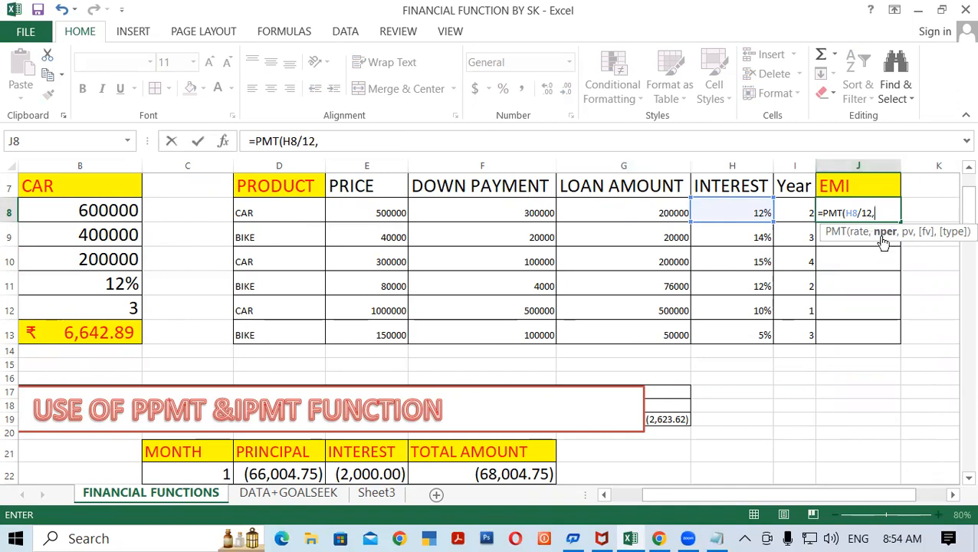
pyautogui.click(803, 211)
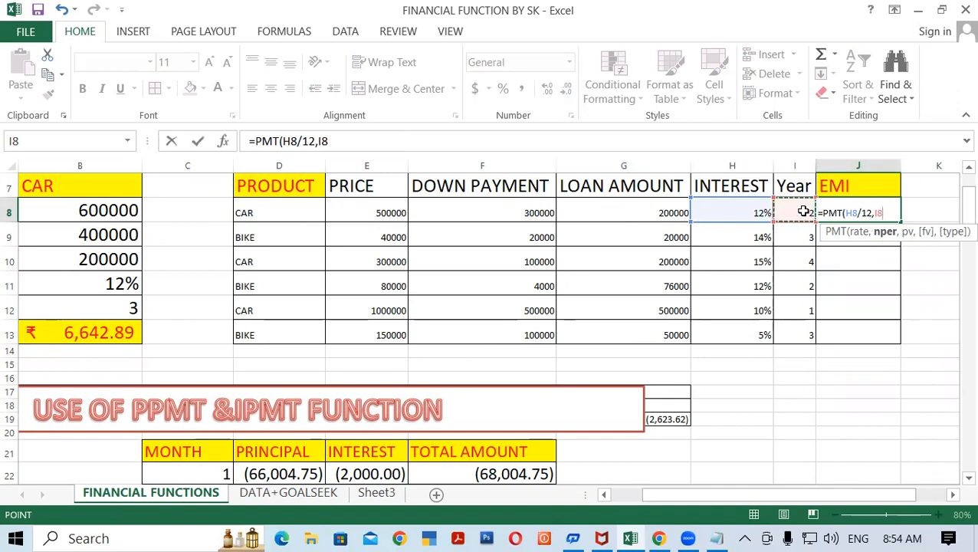
pyautogui.write('*12,G8,1')
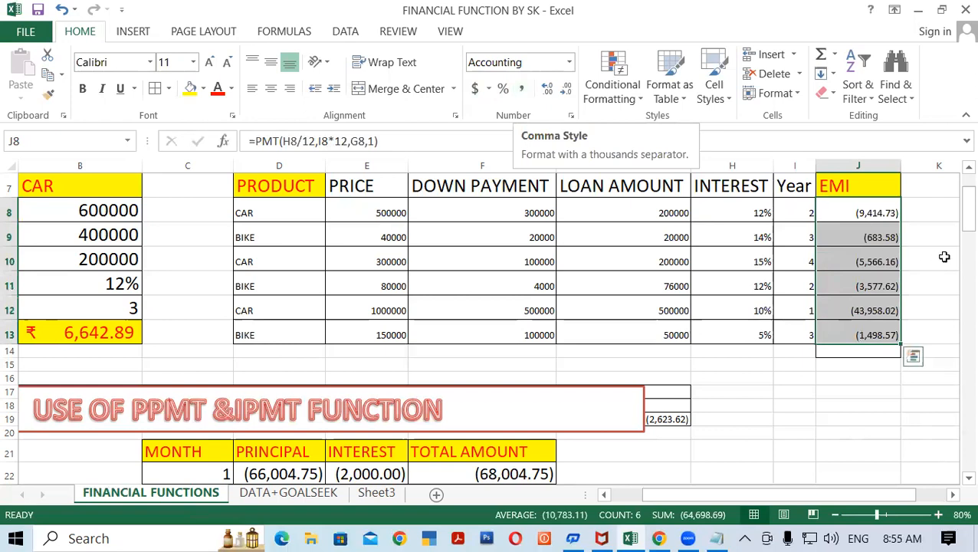
# Apply the Comma Style number format to the EMI results in J8:J13
pyautogui.click(922, 242)
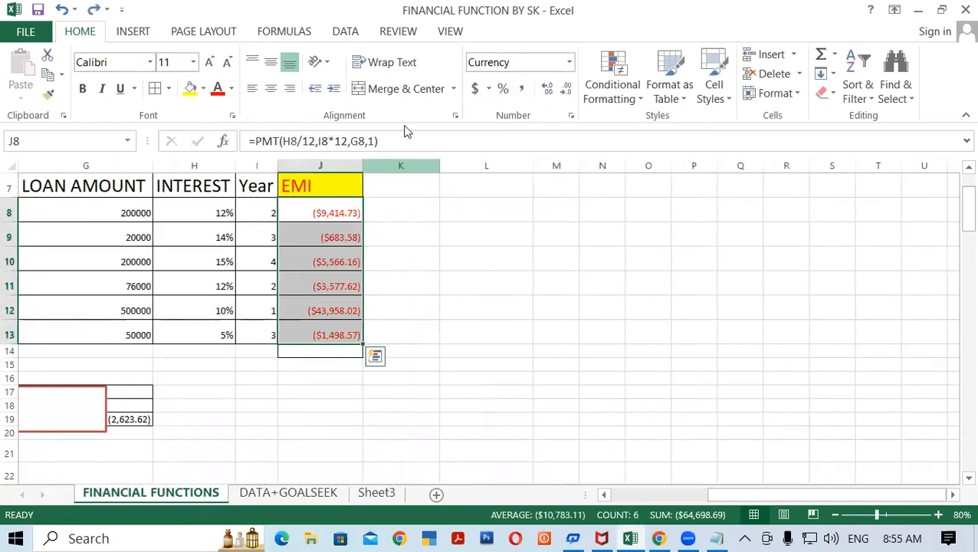
pyautogui.click(521, 88)
pyautogui.click(371, 204)
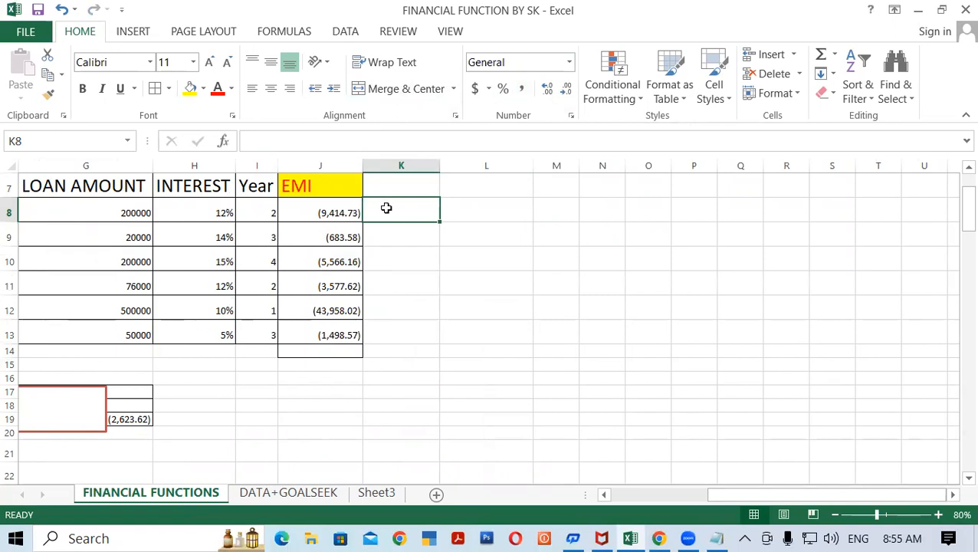